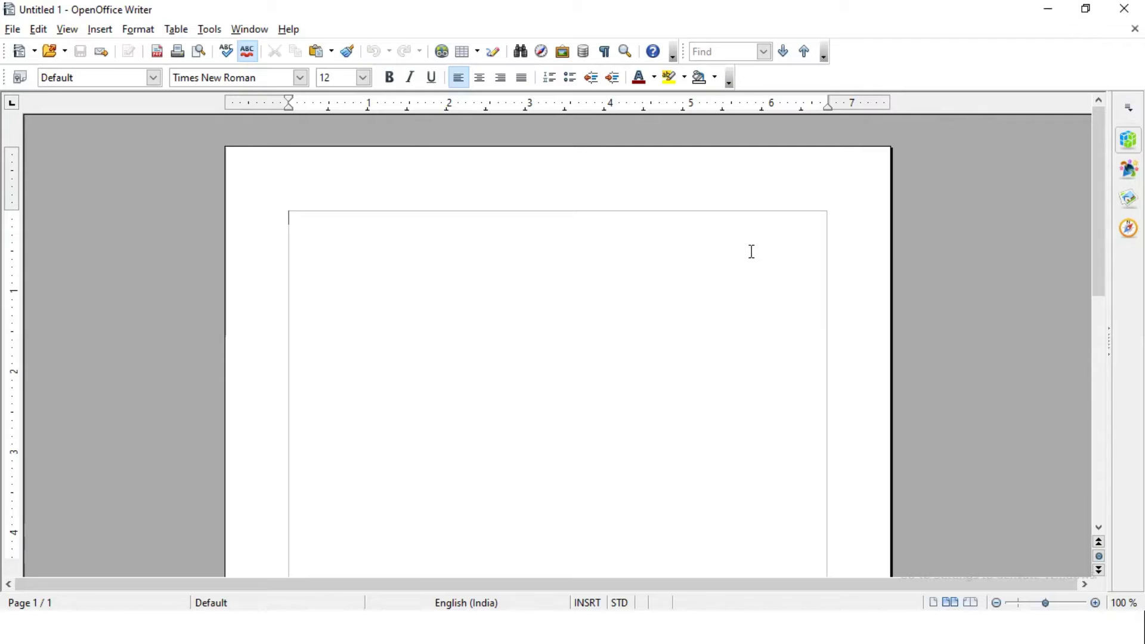
Leave the first line empty and enter "india" and "indid" on separate lines below it.
key(Return)
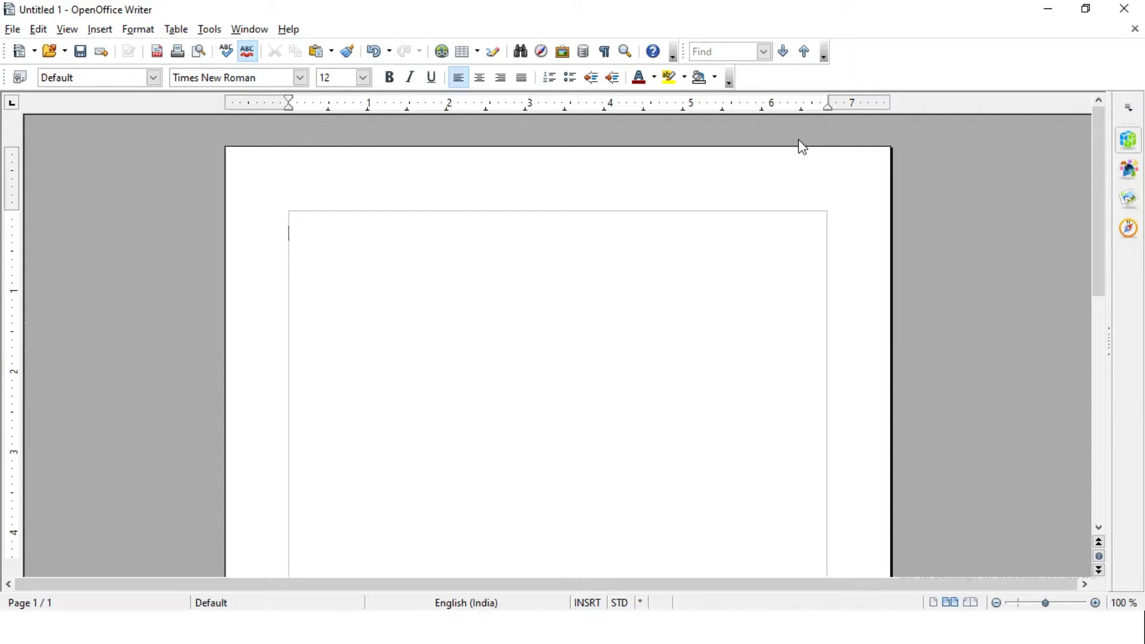
text(india)
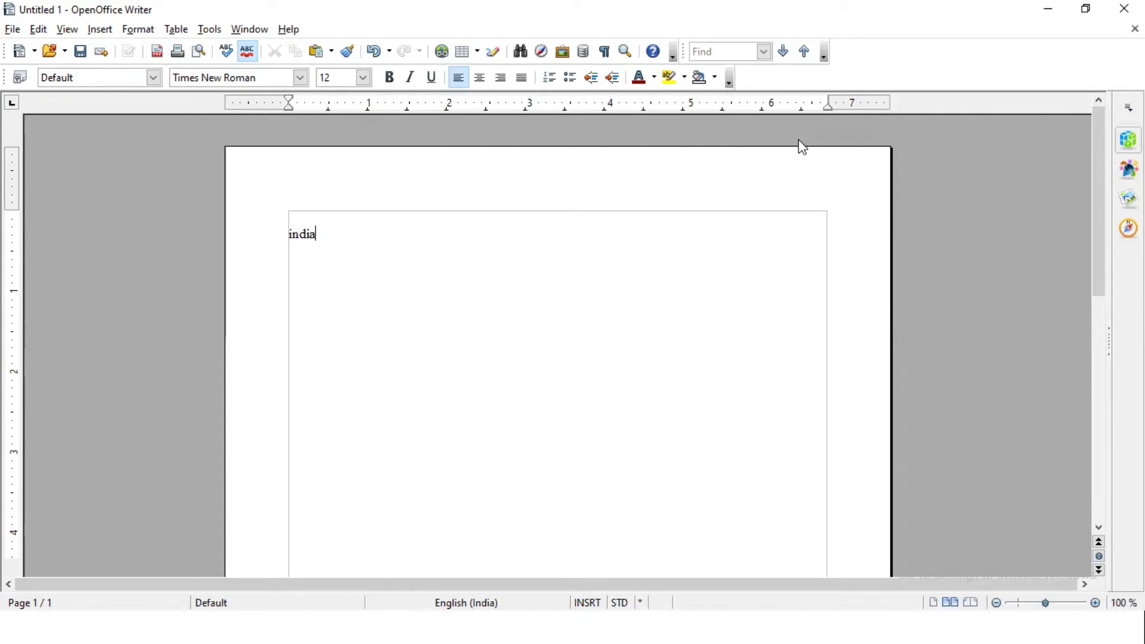
key(Return)
text(indi)
text(s)
key(BackSpace)
text(d)
key(Return)
Select the word "indid" on the line below "India" and enlarge the page view to 135%.
key(Up)
key(shift+Right)
key(shift+Right)
key(shift+Right)
key(shift+Right)
key(shift+Right)
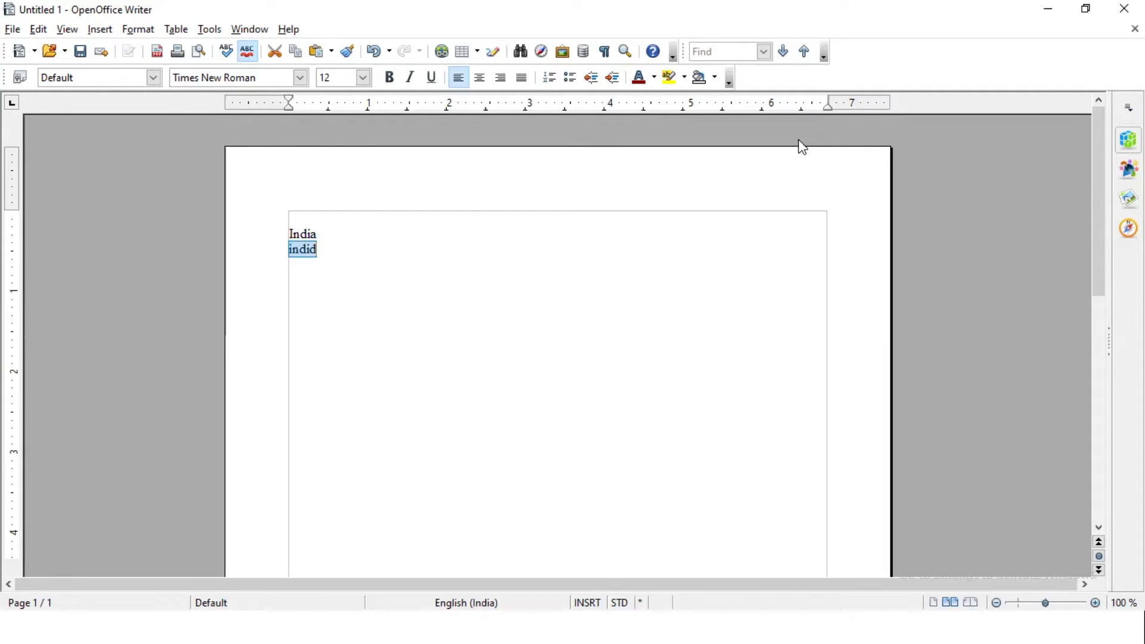
click(1095, 603)
click(1096, 603)
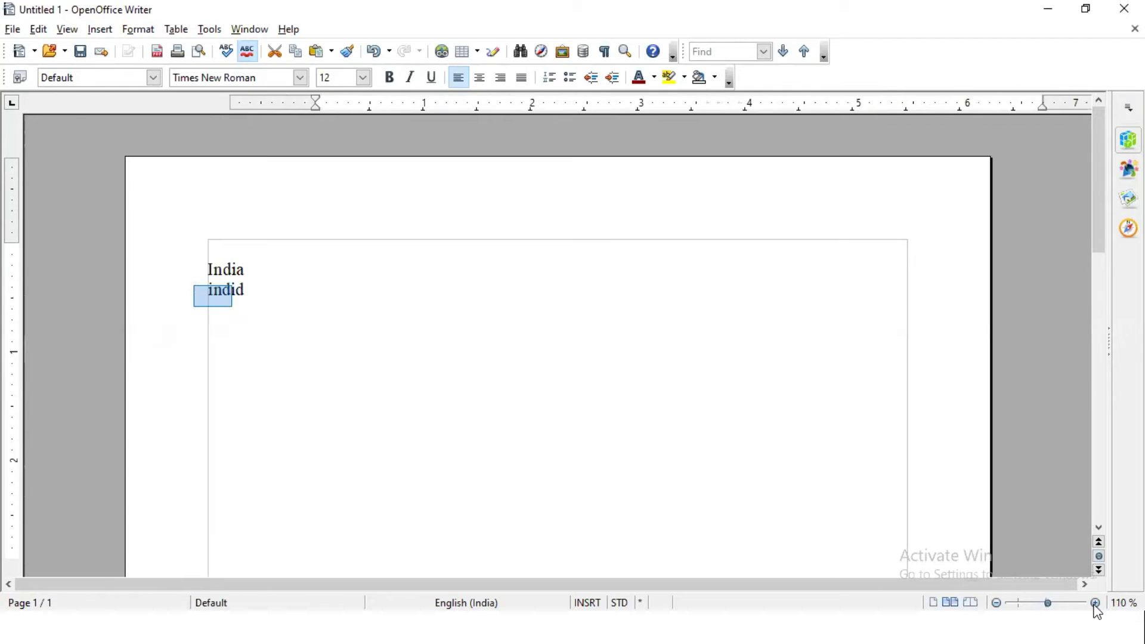
click(1096, 603)
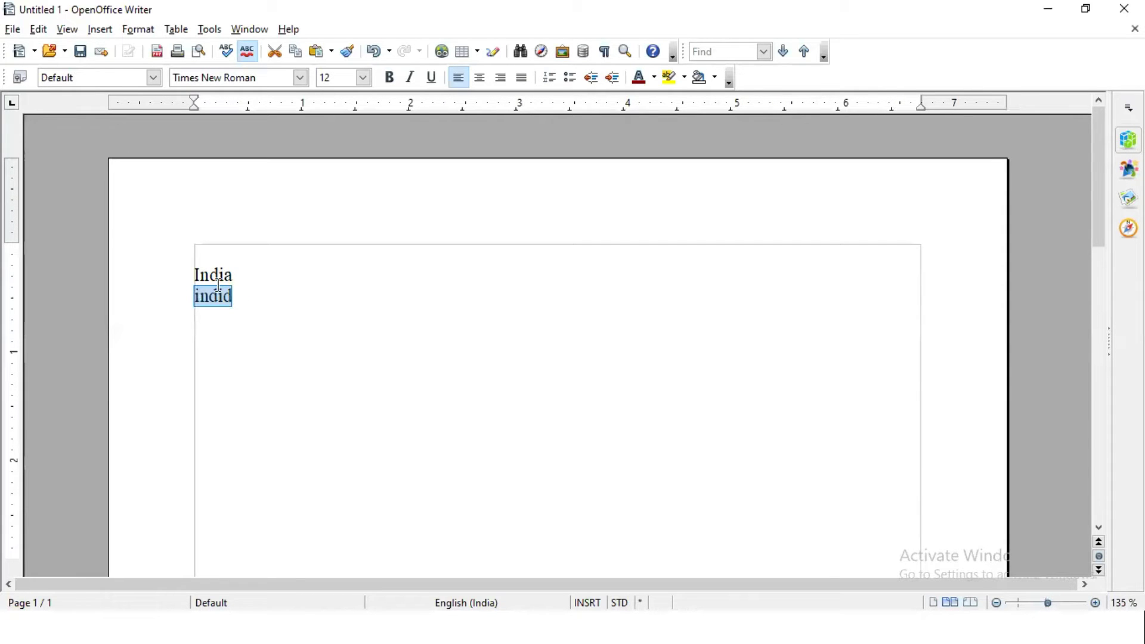
Correct the misspelled word "indid" to "India" with a capital I and start a new line after it.
click(254, 290)
key(BackSpace)
text(a)
key(Left)
key(Left)
key(Left)
key(Left)
key(BackSpace)
text(I)
click(253, 290)
key(Return)
Try out raising and lowering the number of copies in the print settings, and cancel without printing.
key(ctrl+p)
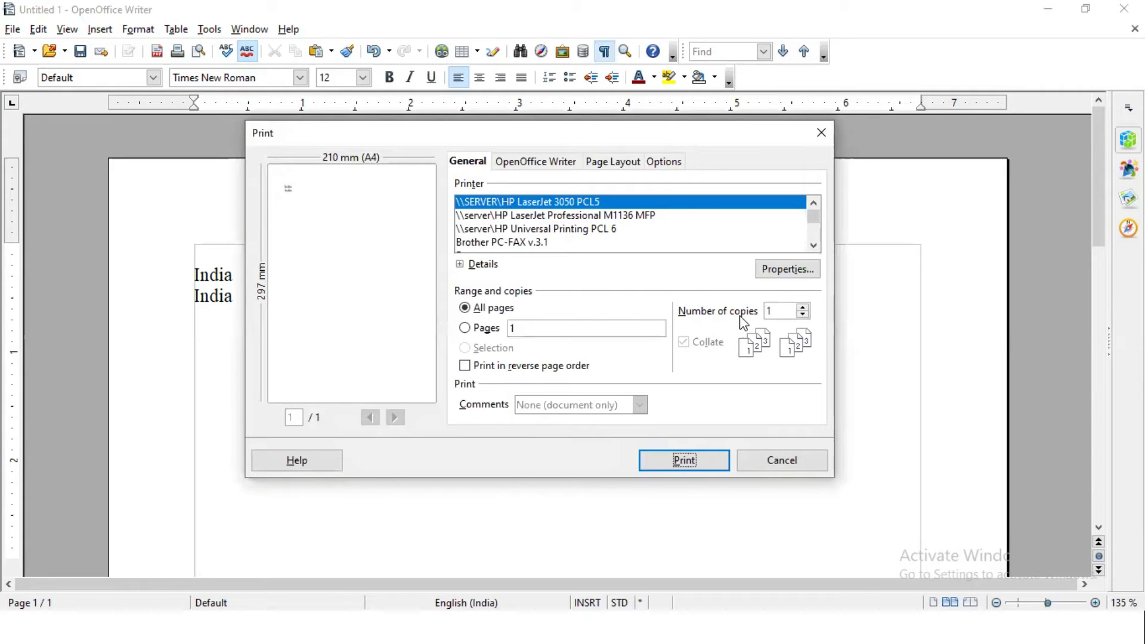
click(804, 308)
click(803, 308)
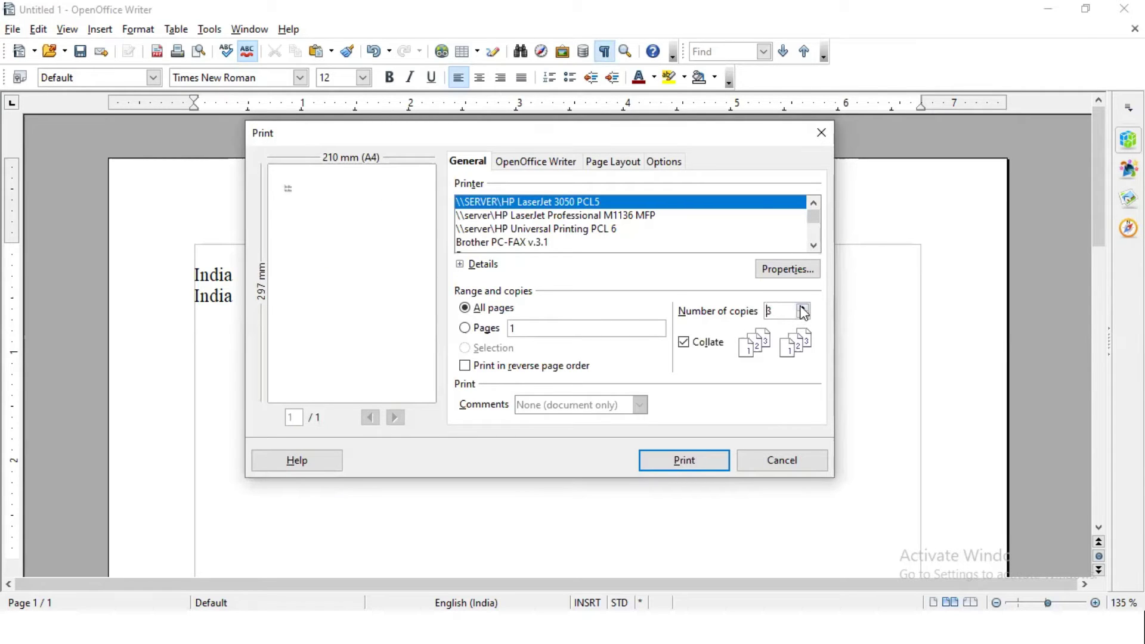
click(803, 308)
click(804, 314)
click(804, 314)
click(804, 315)
click(804, 315)
click(770, 466)
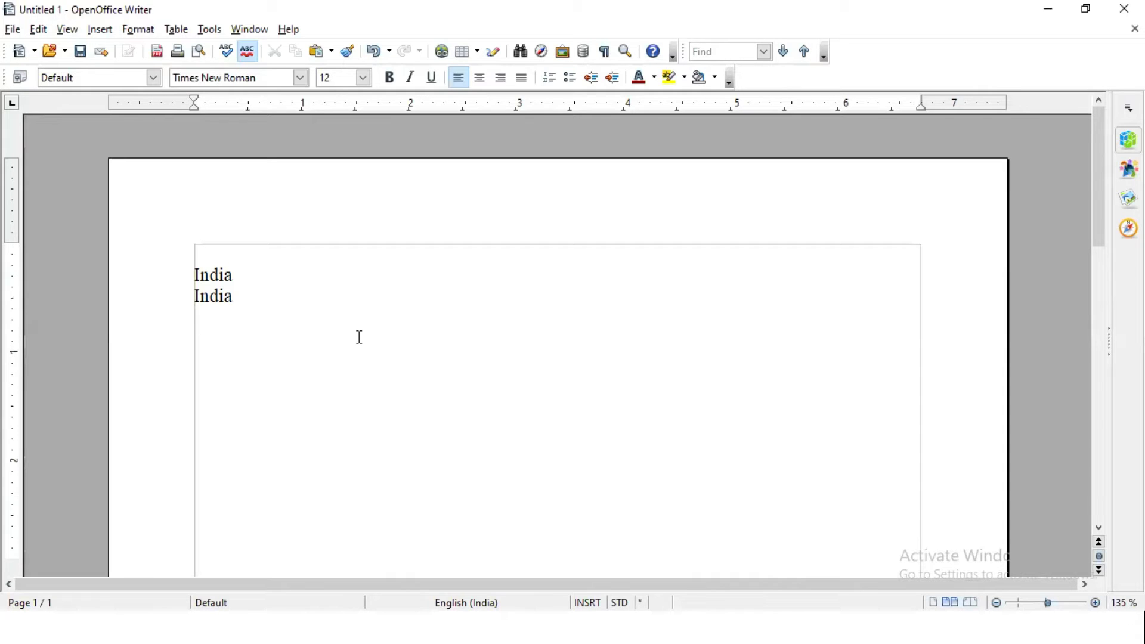
Replace the existing text with a three-line address: "To", the recipient's title and name, and "Ahmedabad", followed by blank lines.
key(Up)
key(Up)
key(End)
key(ctrl+a)
text(To)
key(Return)
text(Mr Raj)
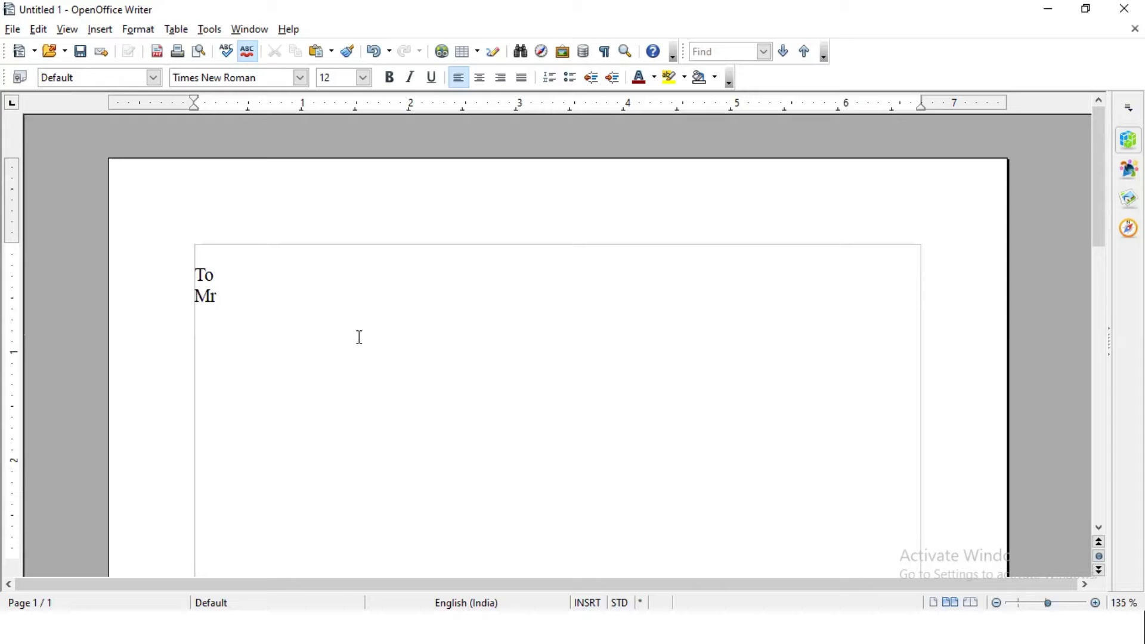
key(Return)
text(Ahmedabad)
key(Return)
key(Return)
key(Return)
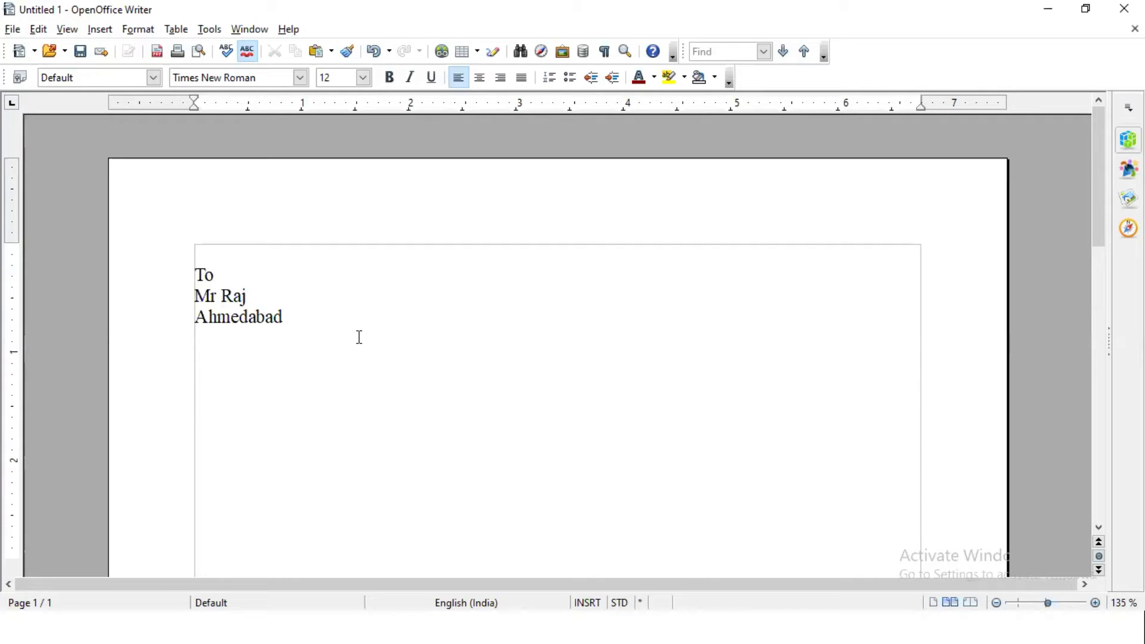
Select the recipient's name line on its own, and after it the whole Ahmedabad line.
key(Up)
key(Up)
key(Up)
key(Up)
key(shift+Right)
key(shift+Right)
key(shift+Right)
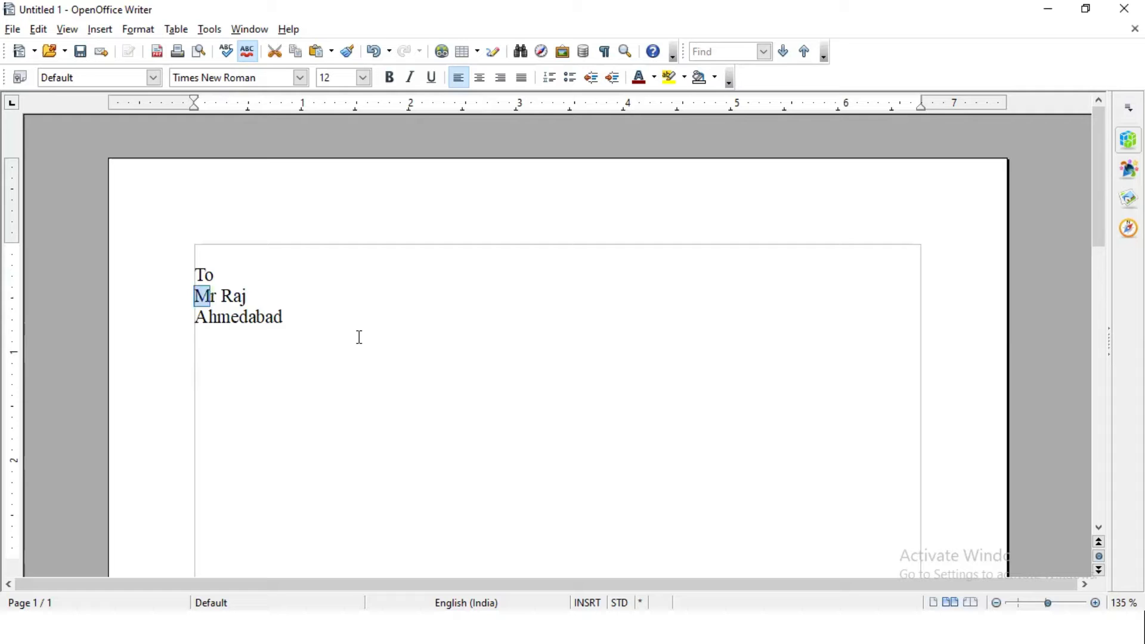
key(shift+Right)
key(shift+Right)
key(shift+Right)
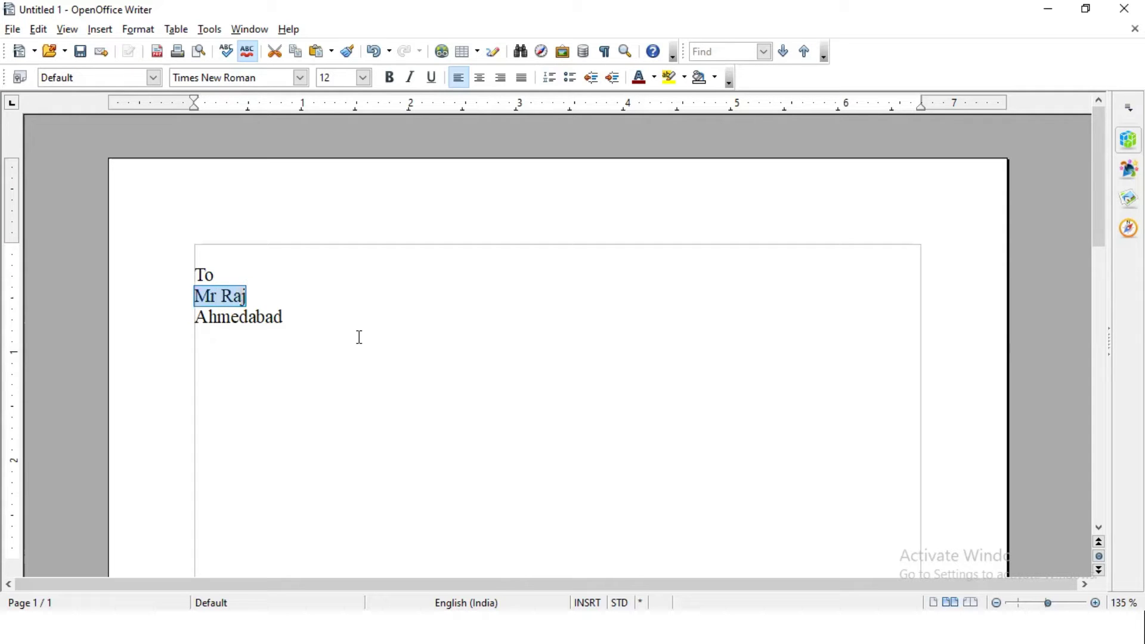
key(Down)
key(Home)
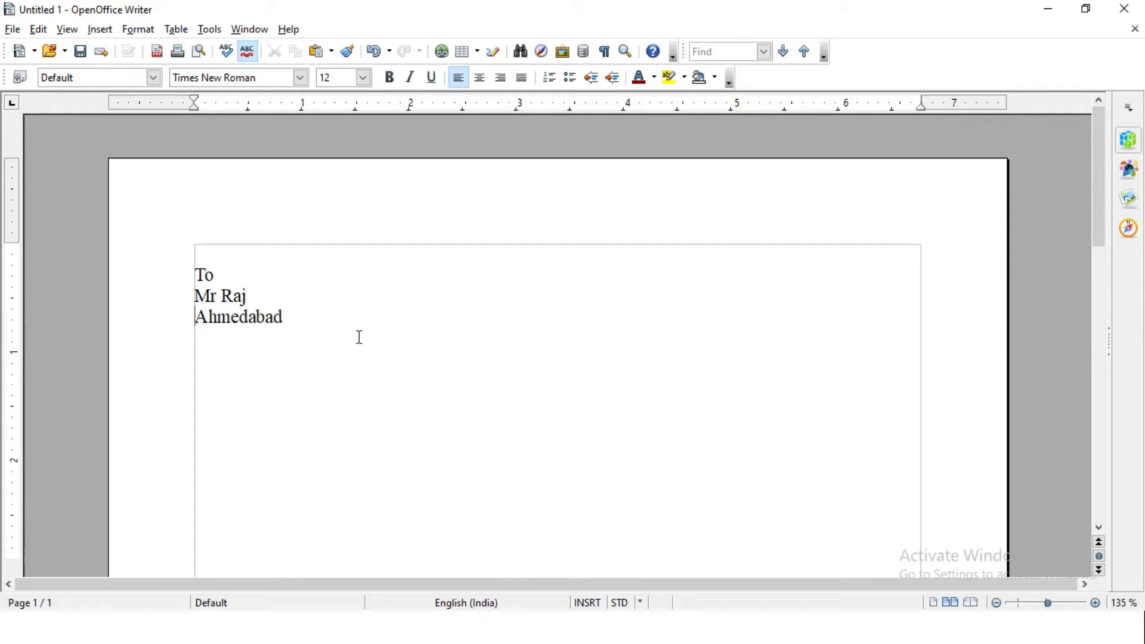
key(shift+End)
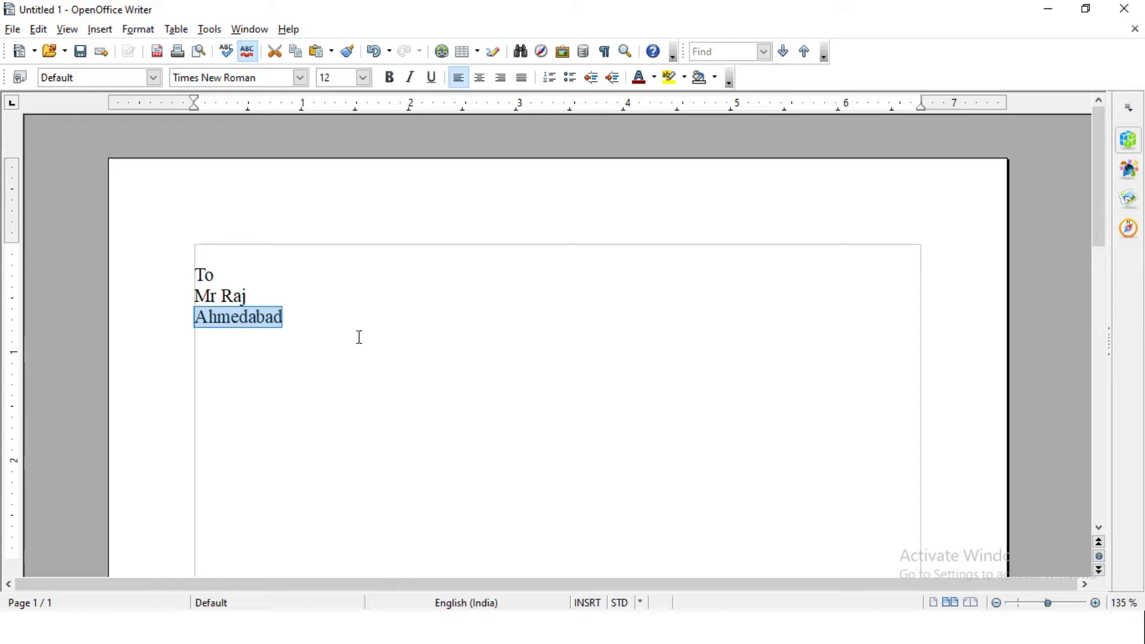
Insert several blank lines below the Ahmedabad line, select the three-line address block and clear the selection.
click(360, 338)
key(Return)
key(Return)
key(Return)
key(Return)
key(Return)
key(Return)
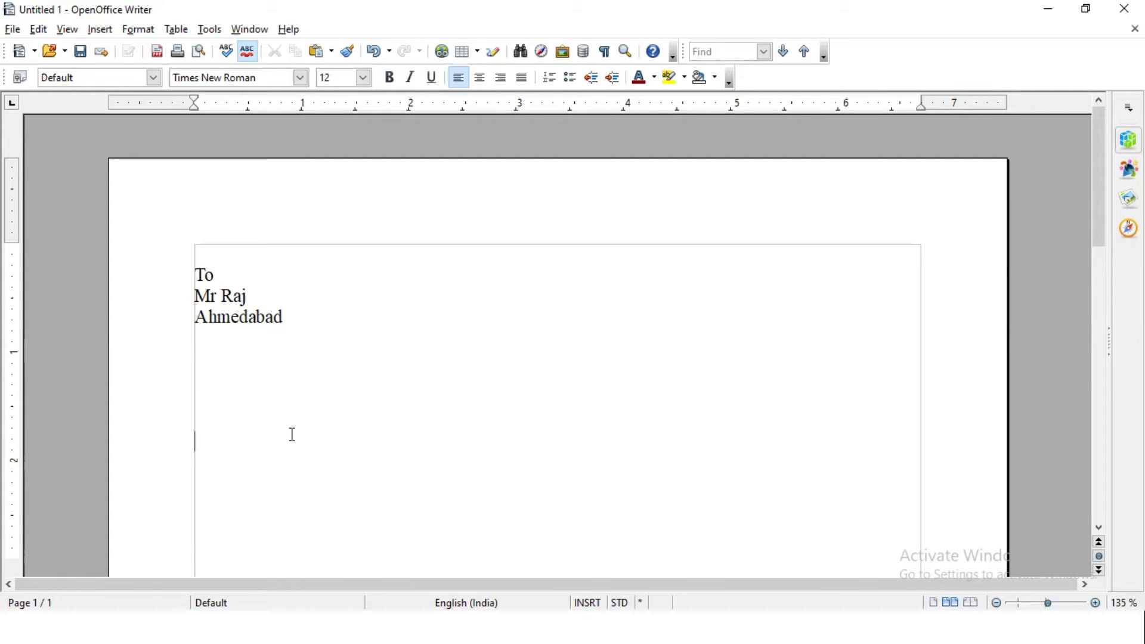
drag(195, 279, 289, 326)
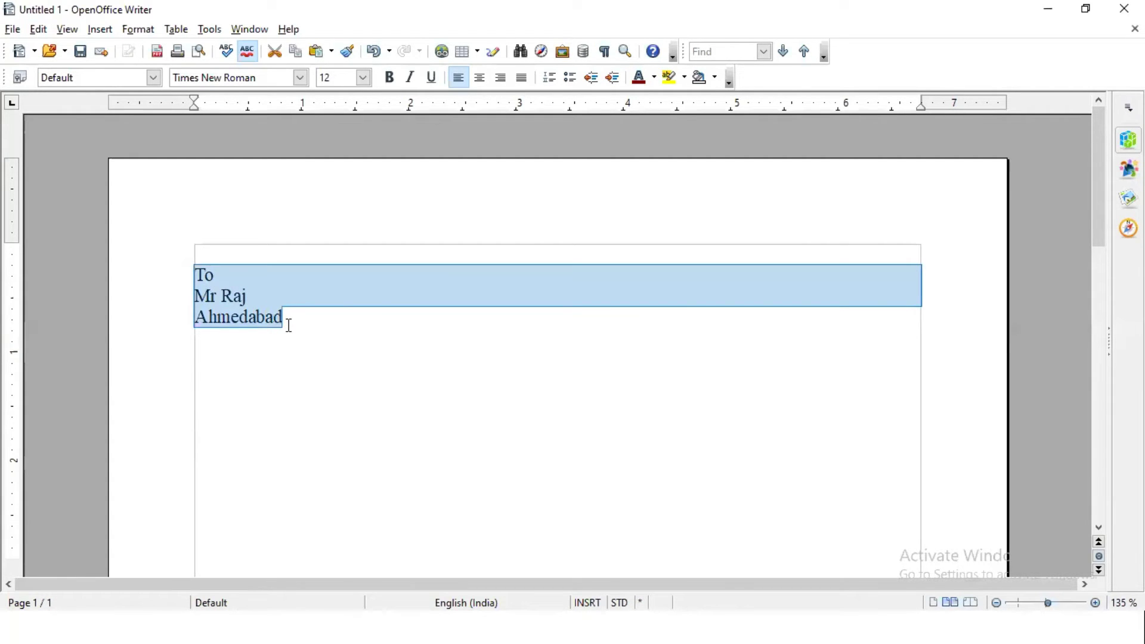
click(259, 460)
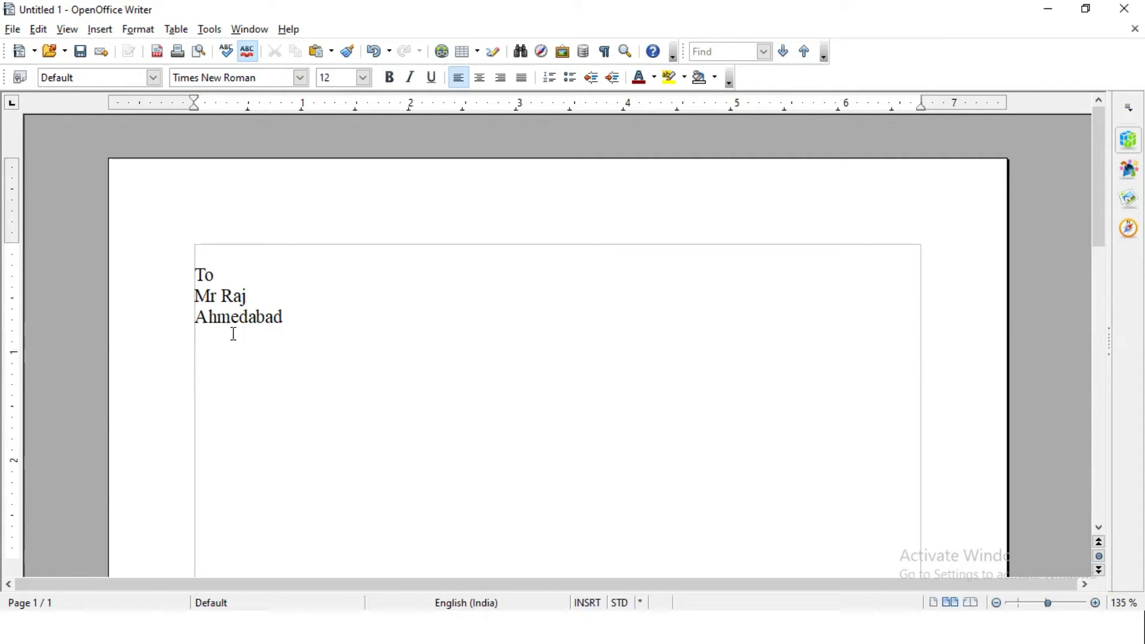
Make the word Ahmedabad in the address bold.
drag(198, 317, 285, 322)
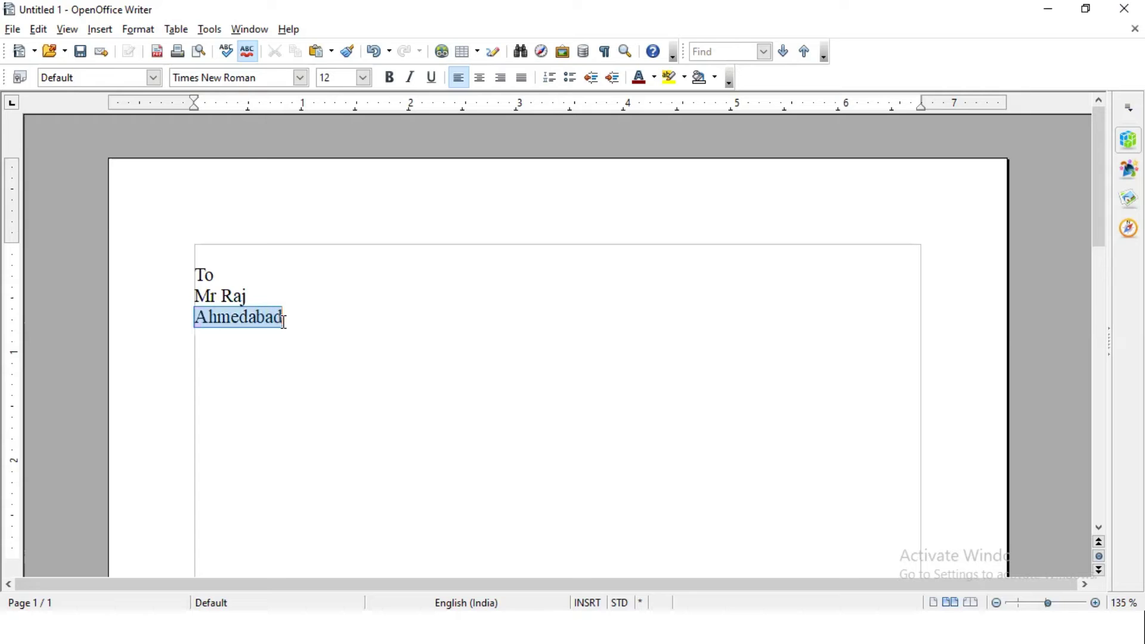
click(390, 84)
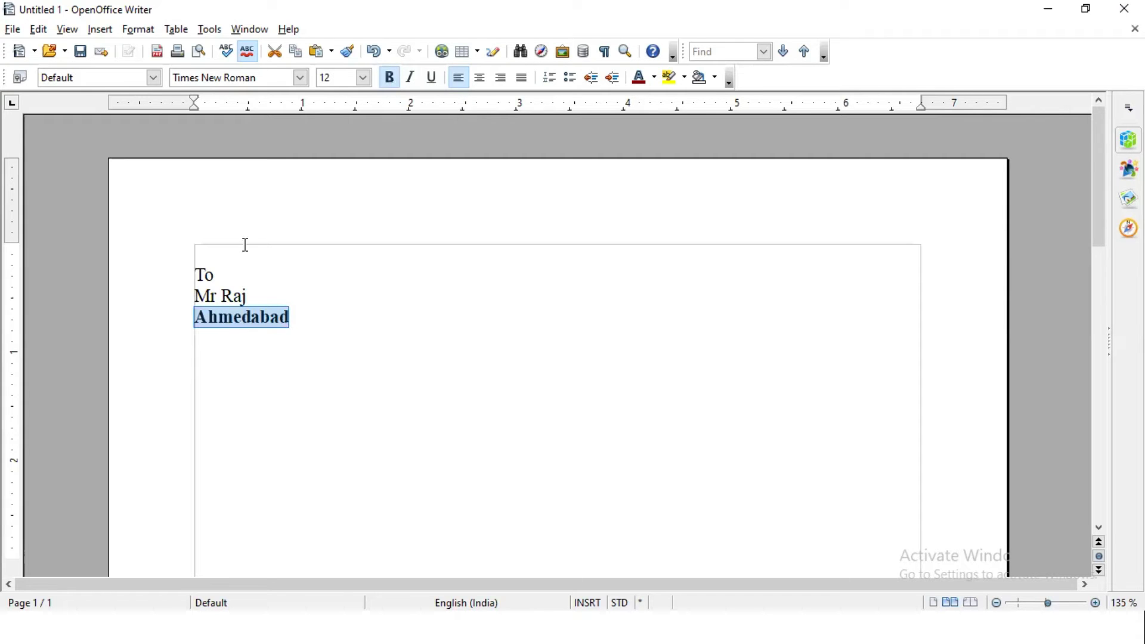
click(203, 316)
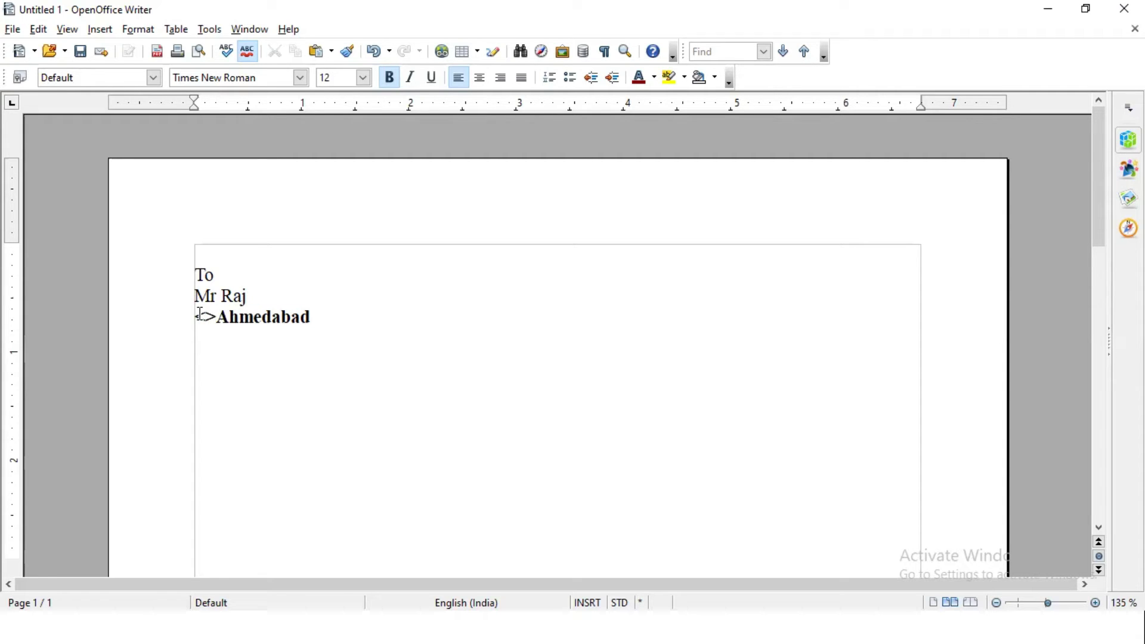
Delete the stray <> characters in front of the bold word Ahmedabad.
key(shift+End)
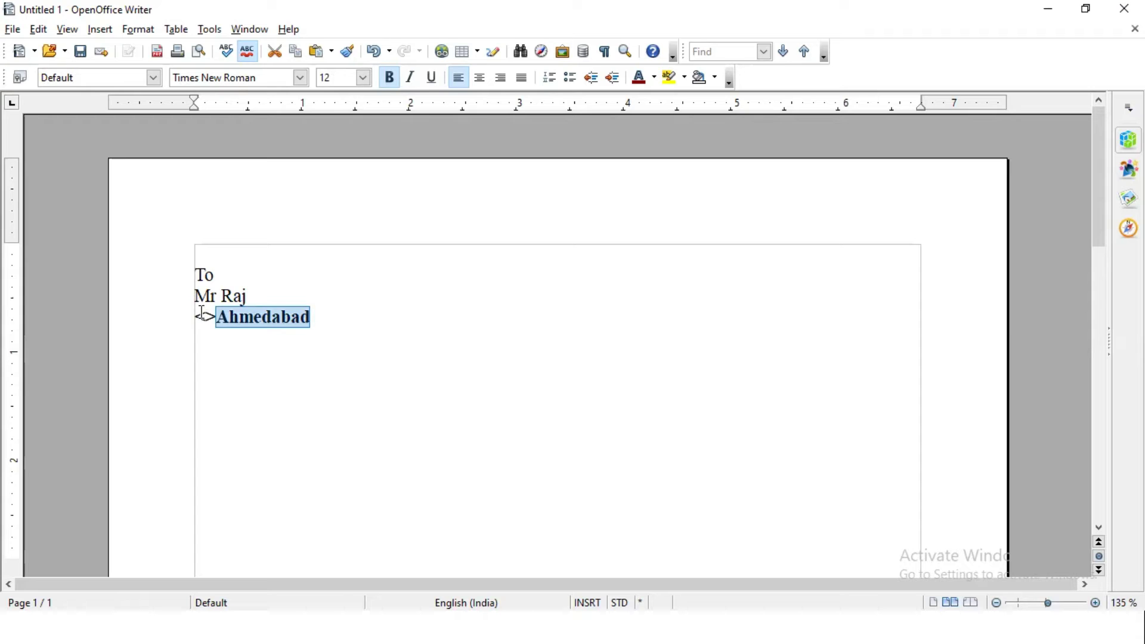
click(220, 321)
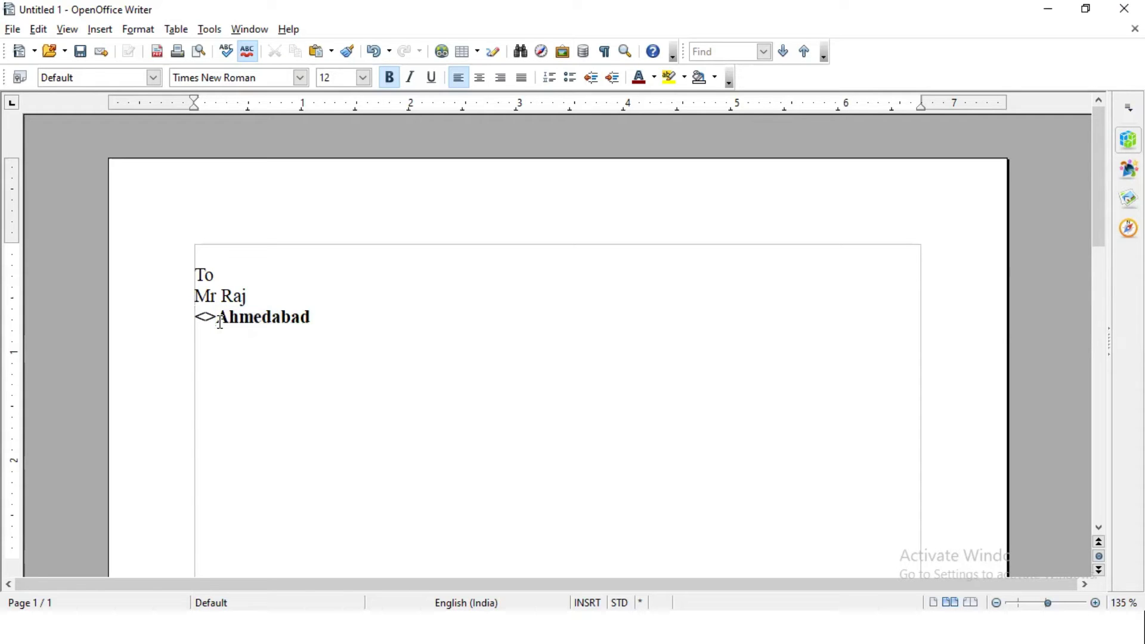
key(BackSpace)
key(BackSpace)
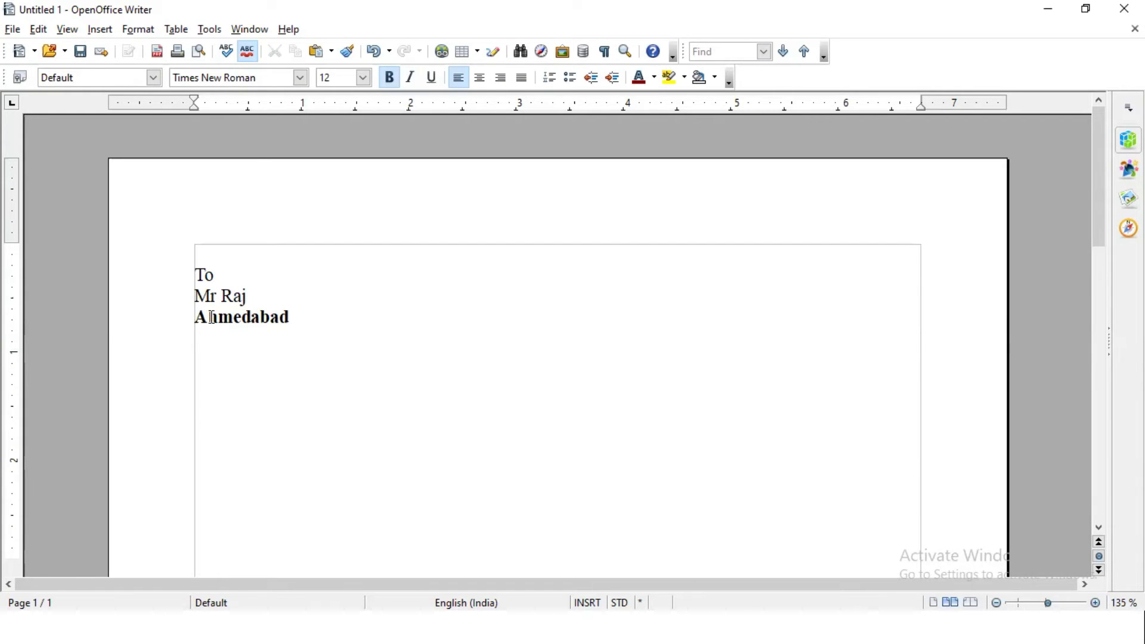
Make the recipient's name line above Ahmedabad italic.
mouse_move(197, 317)
mouse_down()
mouse_move(300, 322)
mouse_move(203, 303)
mouse_up()
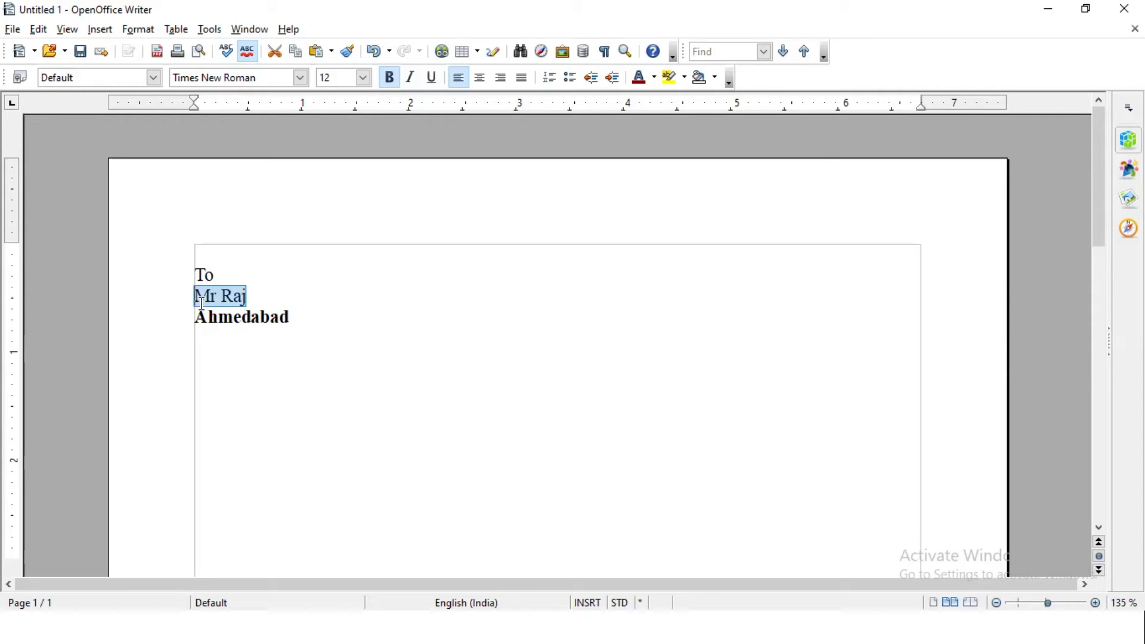
click(411, 77)
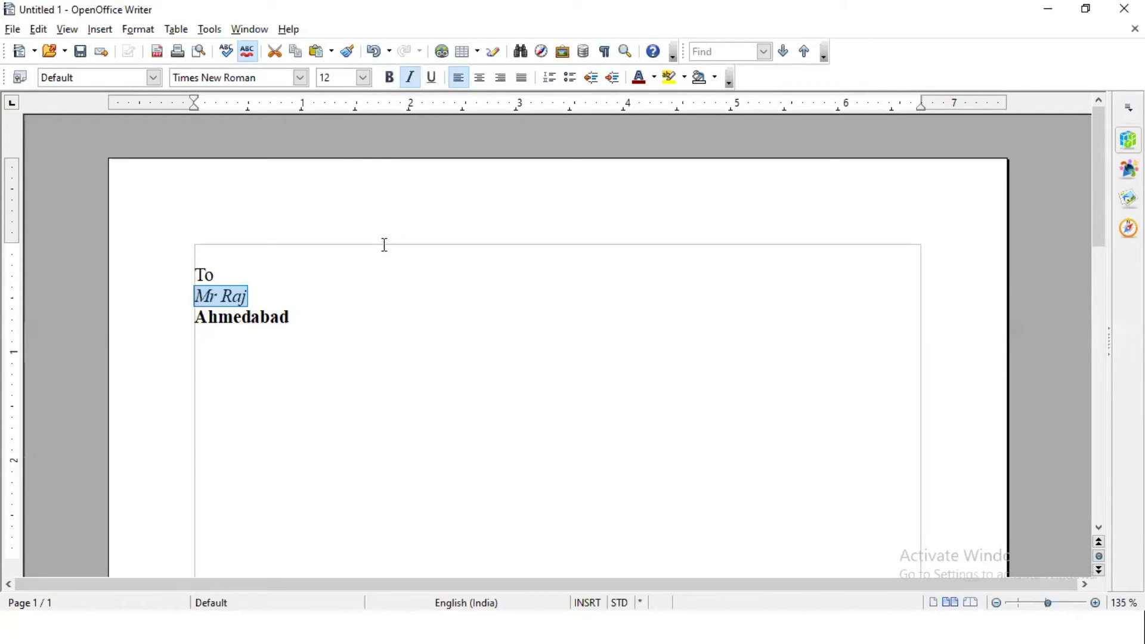
click(294, 323)
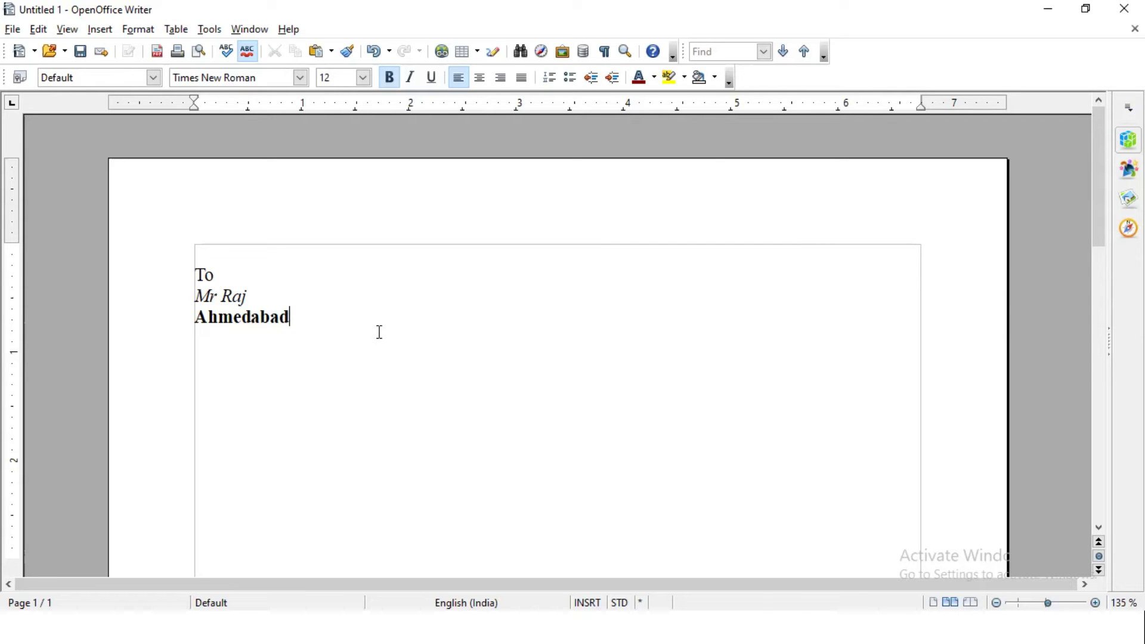
Cut the three-line address block and paste it on the last blank line further down the page.
drag(199, 281, 281, 327)
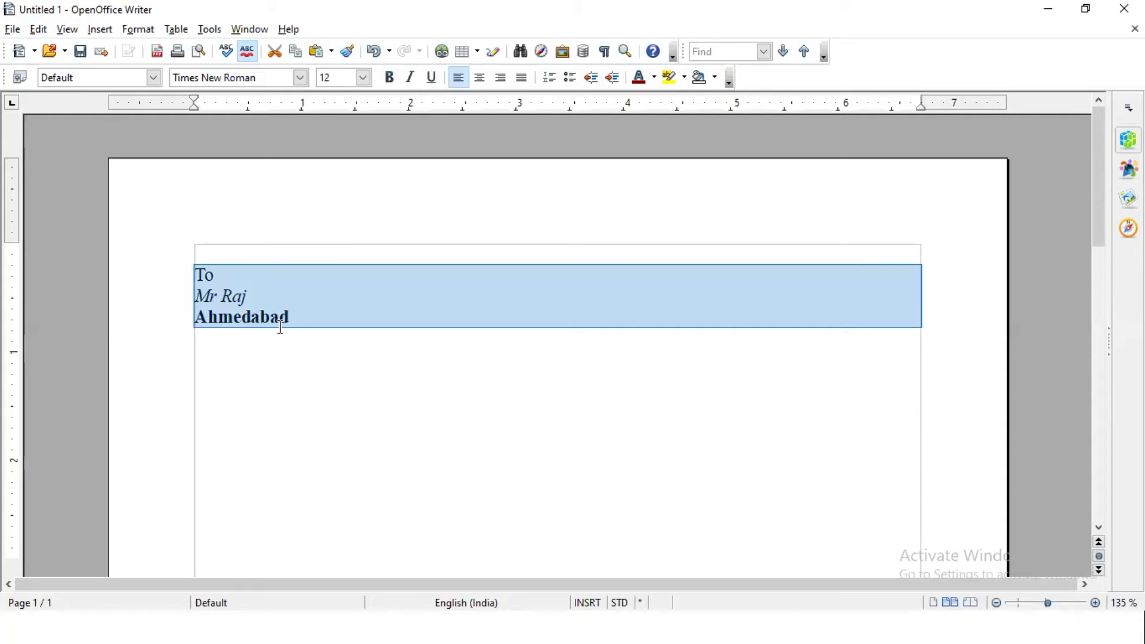
click(38, 29)
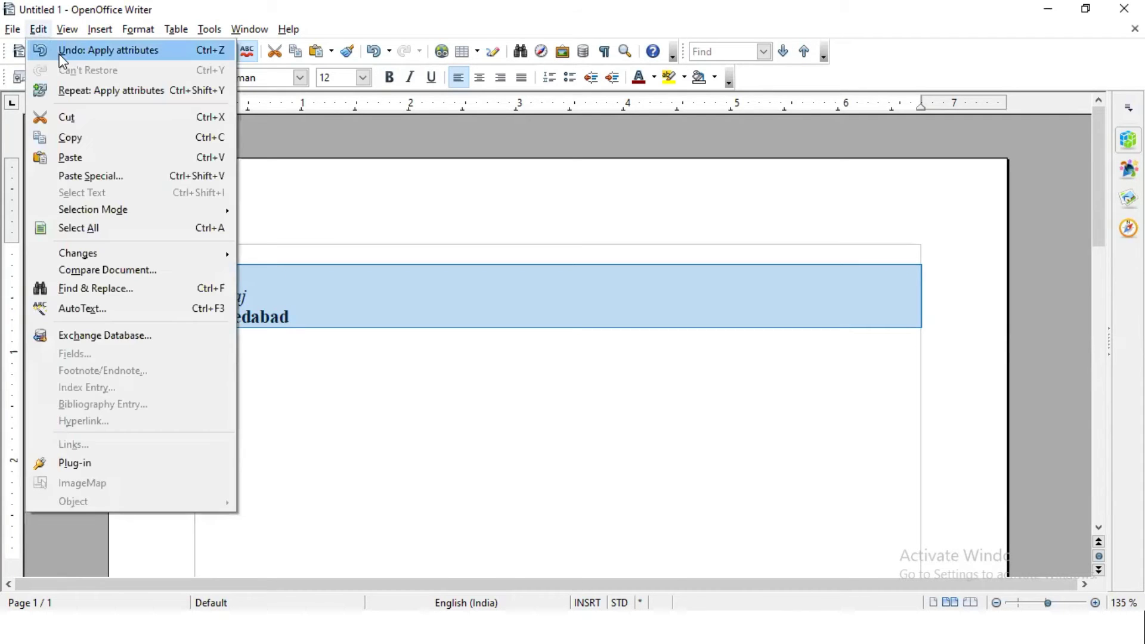
click(77, 120)
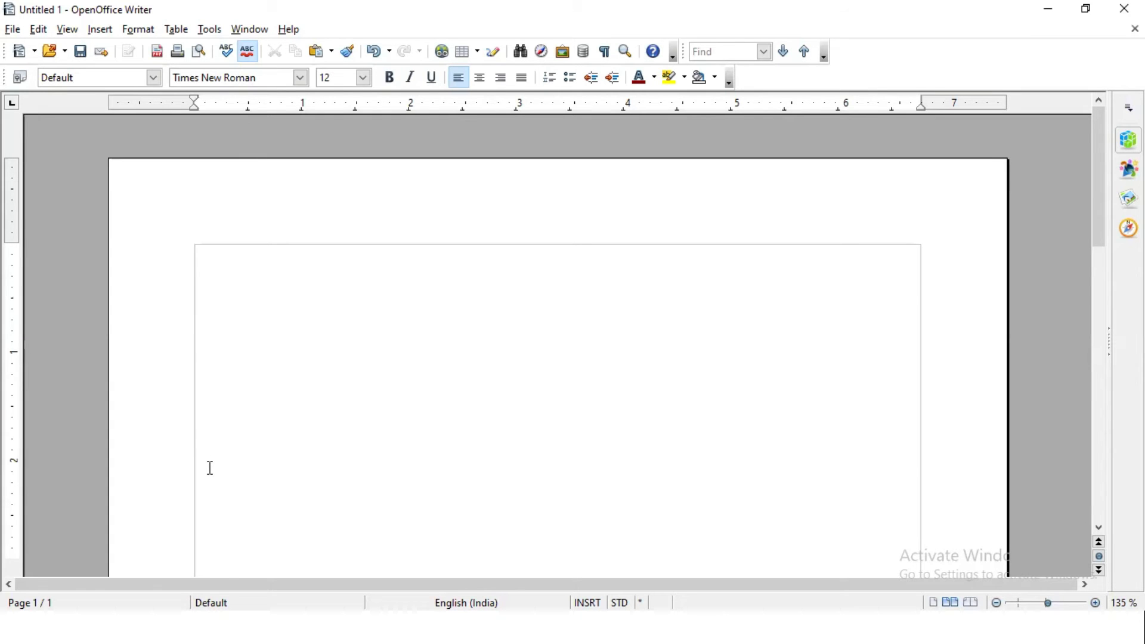
click(40, 31)
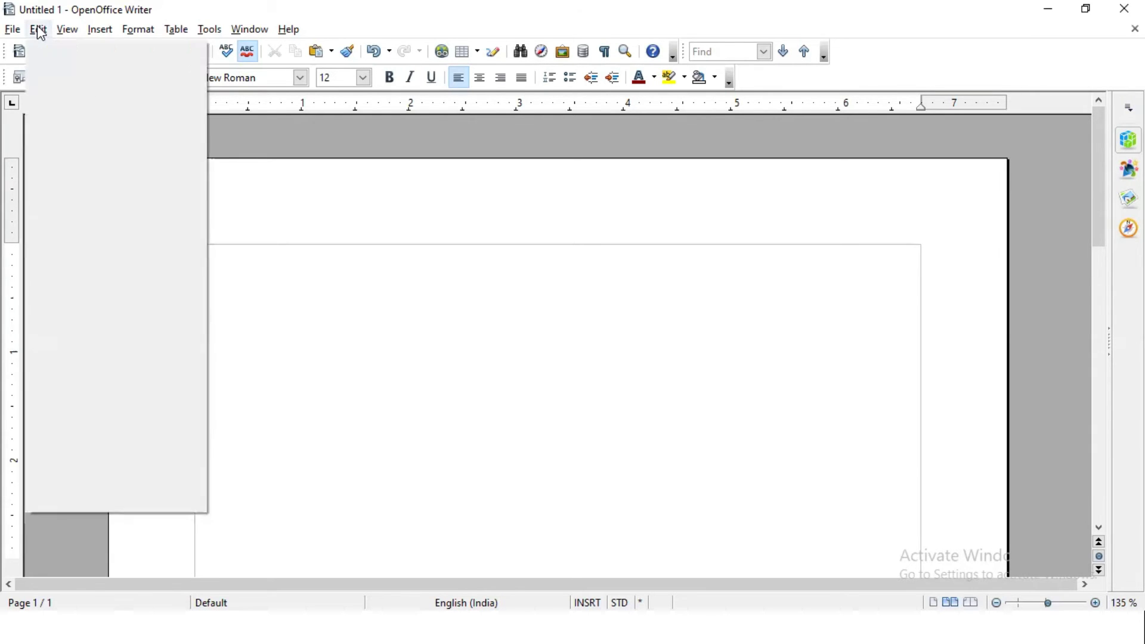
click(64, 157)
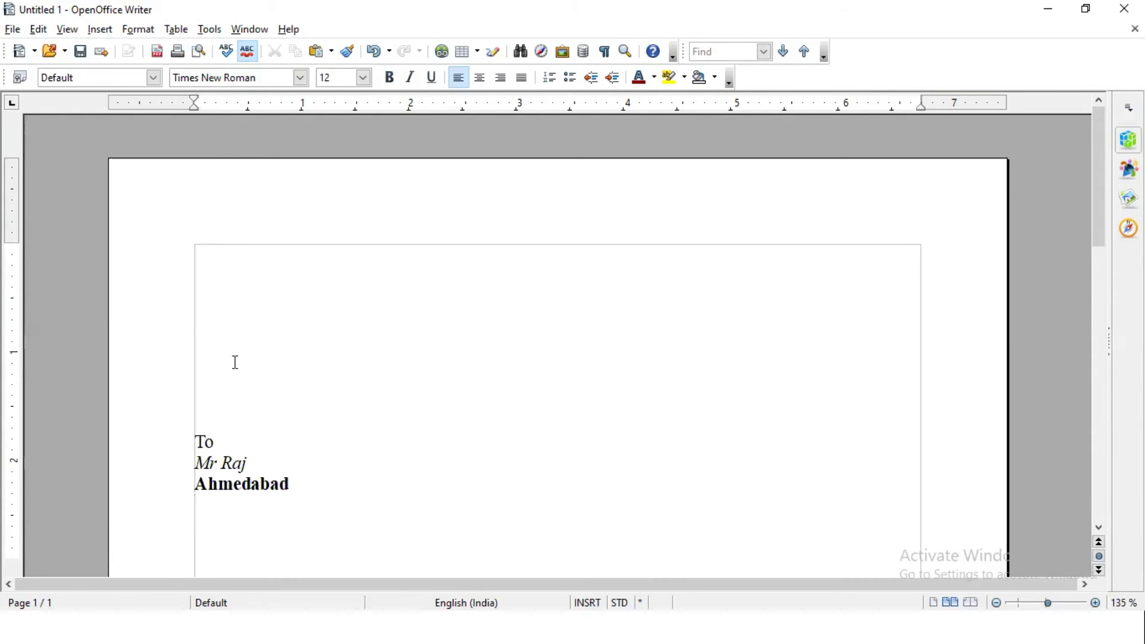
Copy the three-line address block and paste the copy near the beginning of the page, above the original.
click(215, 269)
drag(201, 444, 310, 483)
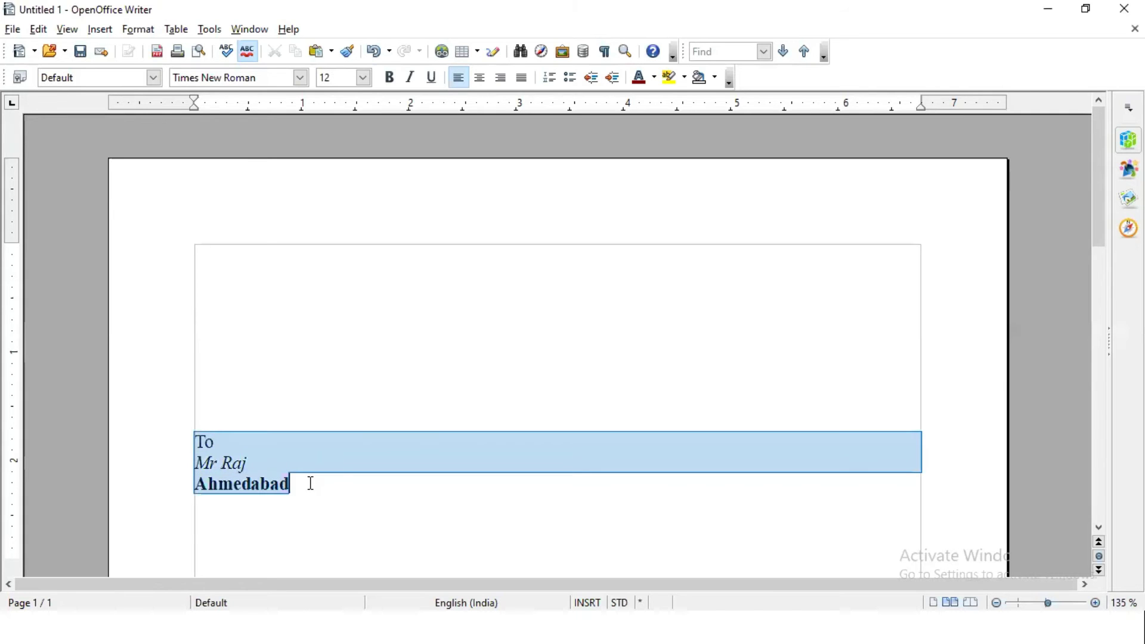
click(38, 30)
click(70, 139)
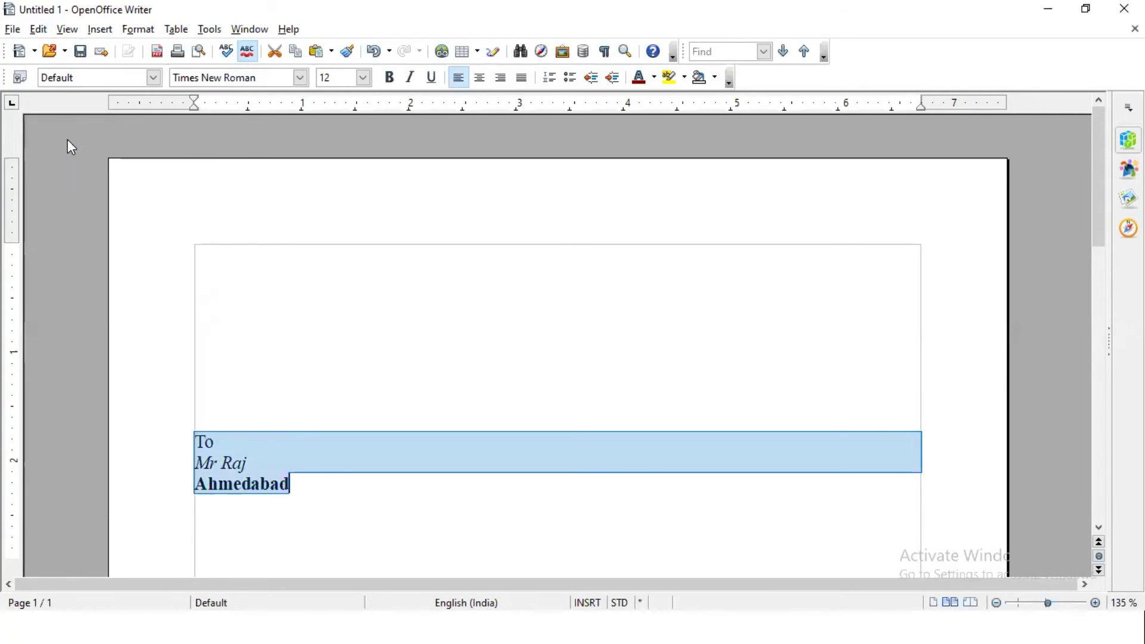
click(221, 274)
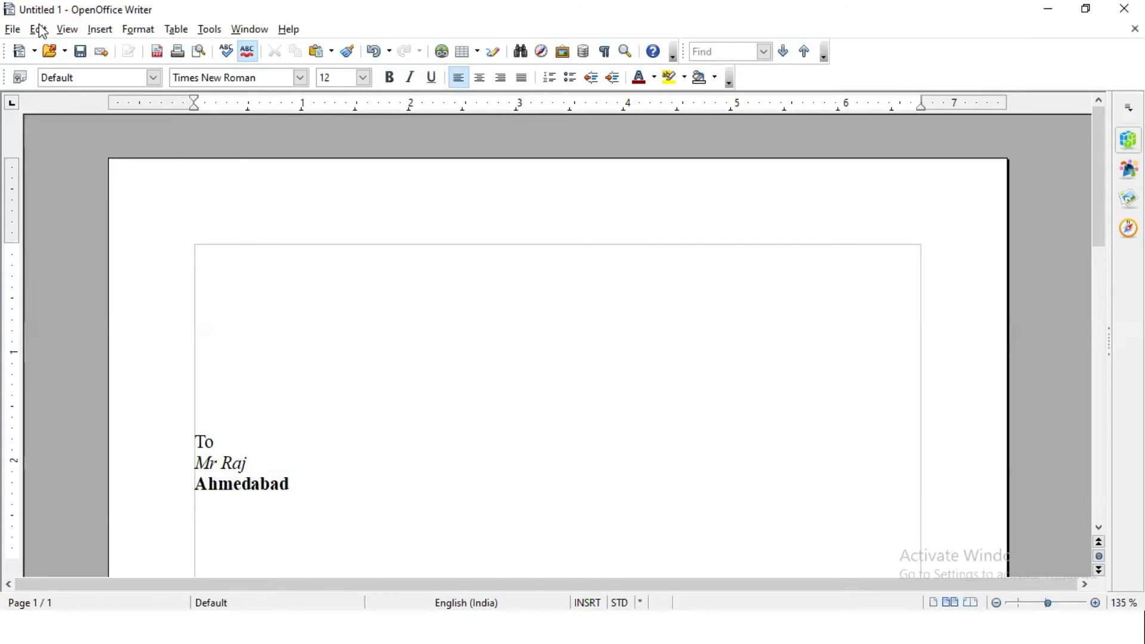
click(38, 29)
click(84, 163)
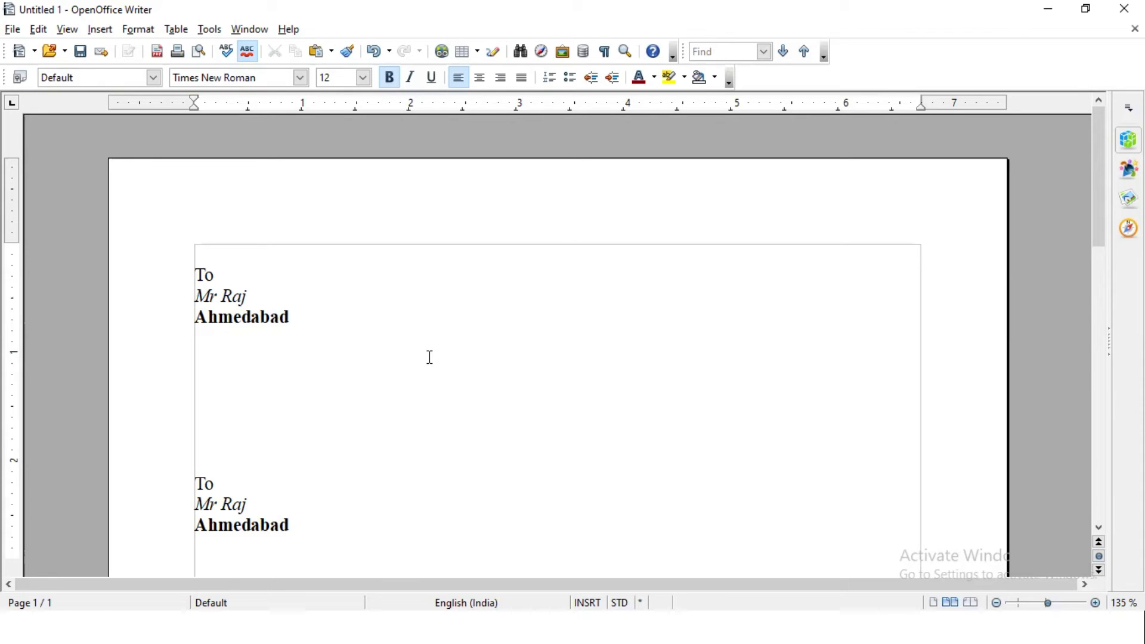
Create a new blank text document and move its window aside to uncover the original document.
key(ctrl+n)
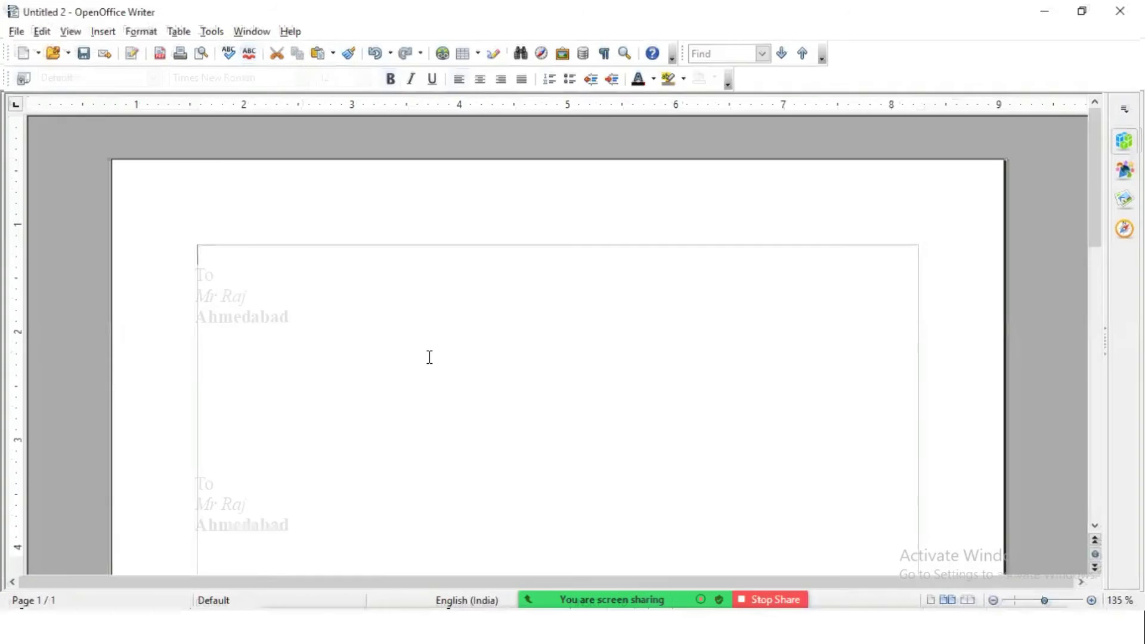
click(1096, 11)
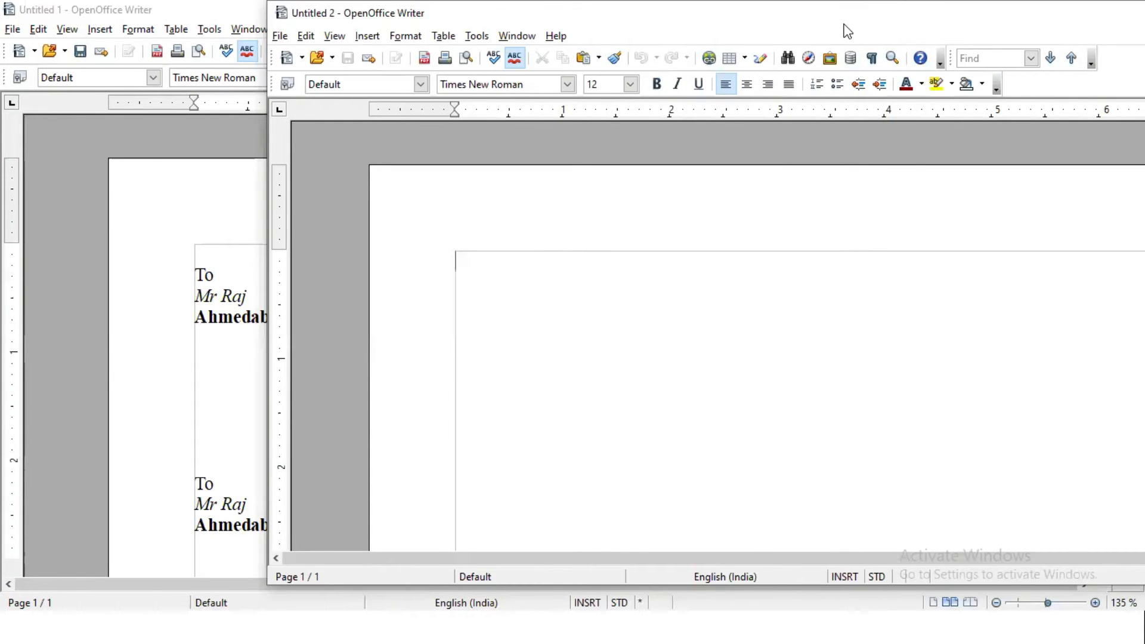
drag(843, 23, 1025, 29)
Copy everything from the first To line through the second Ahmedabad line in the original document.
drag(194, 277, 297, 521)
right_click(256, 453)
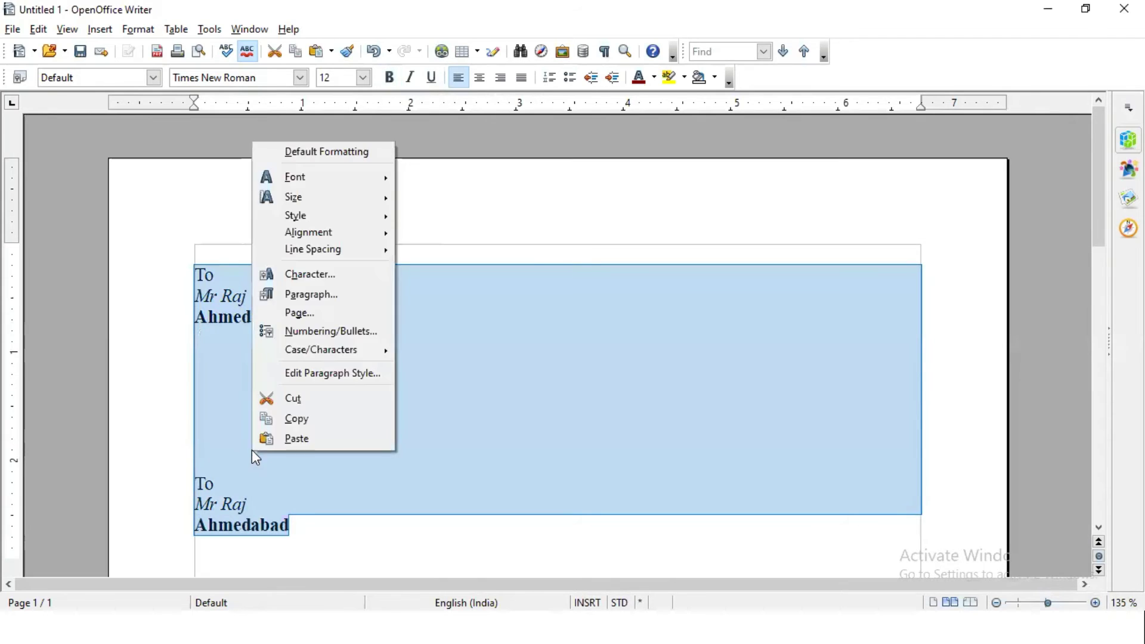
click(288, 423)
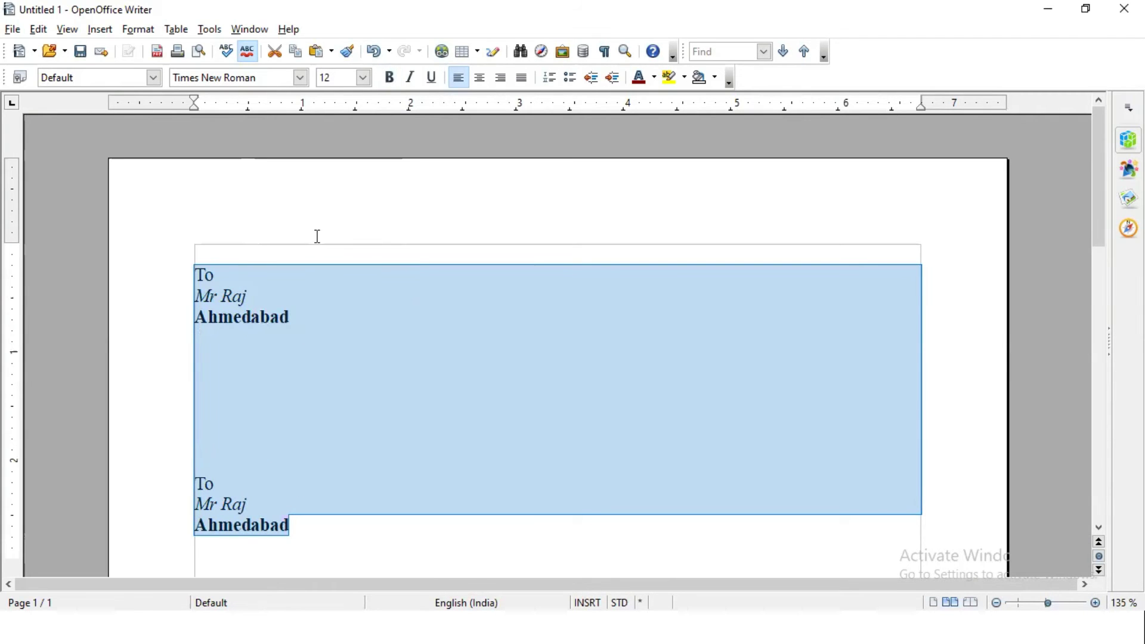
Arrange the two document windows side by side and paste the copied address blocks into the blank document.
click(1088, 11)
drag(812, 41, 792, 190)
click(821, 23)
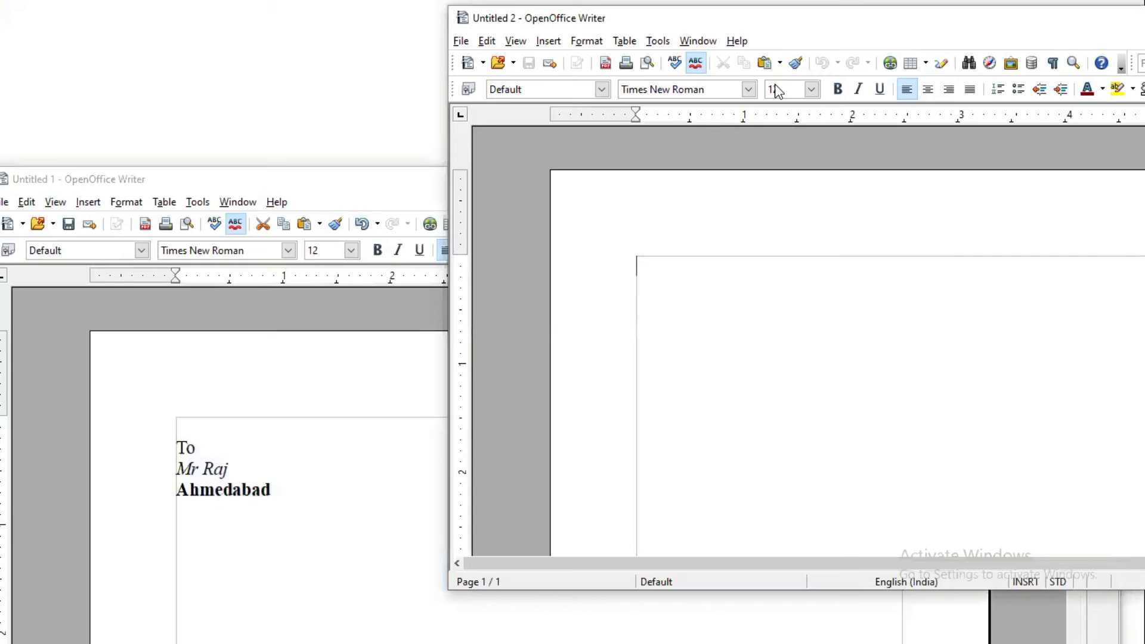
right_click(713, 296)
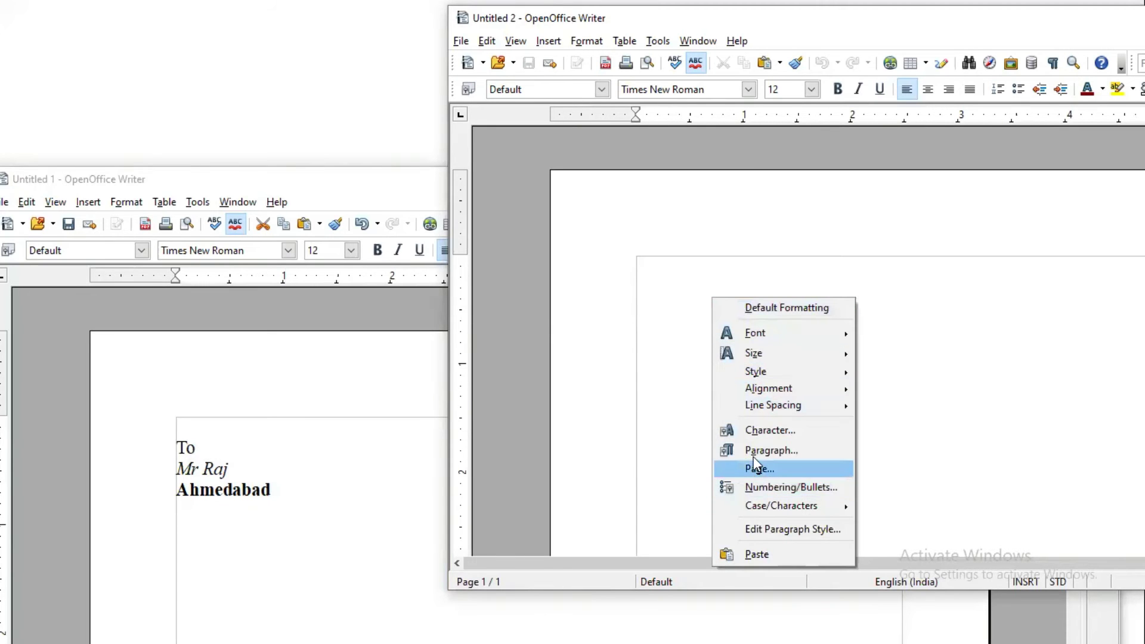
click(753, 554)
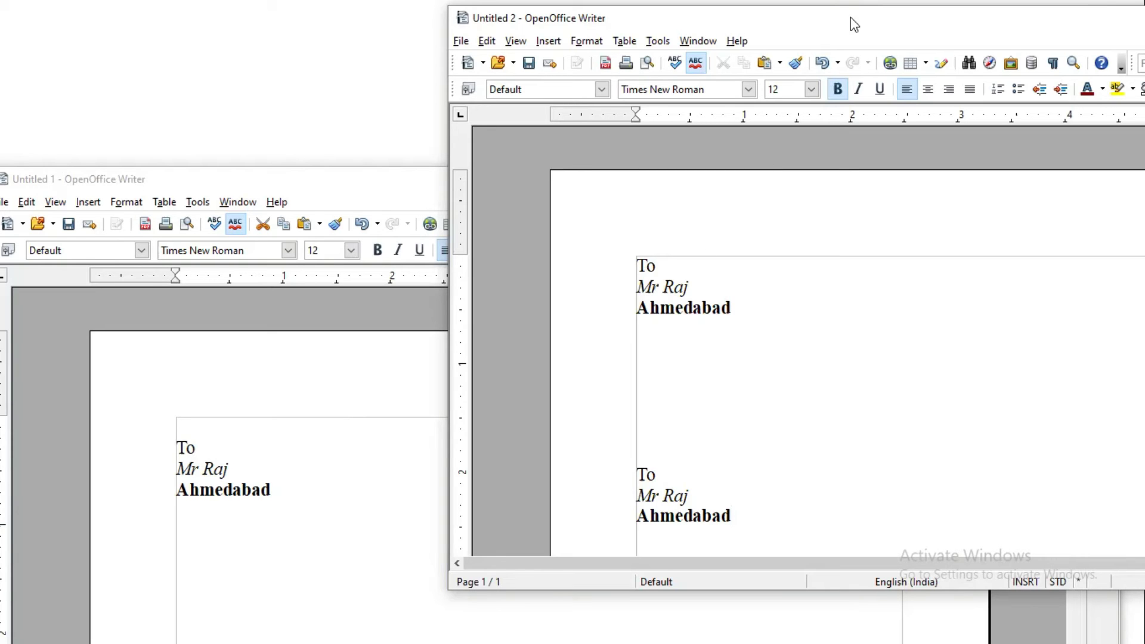
Close the new document, discarding its changes, and maximize the original document's window.
drag(849, 26, 377, 34)
click(1071, 30)
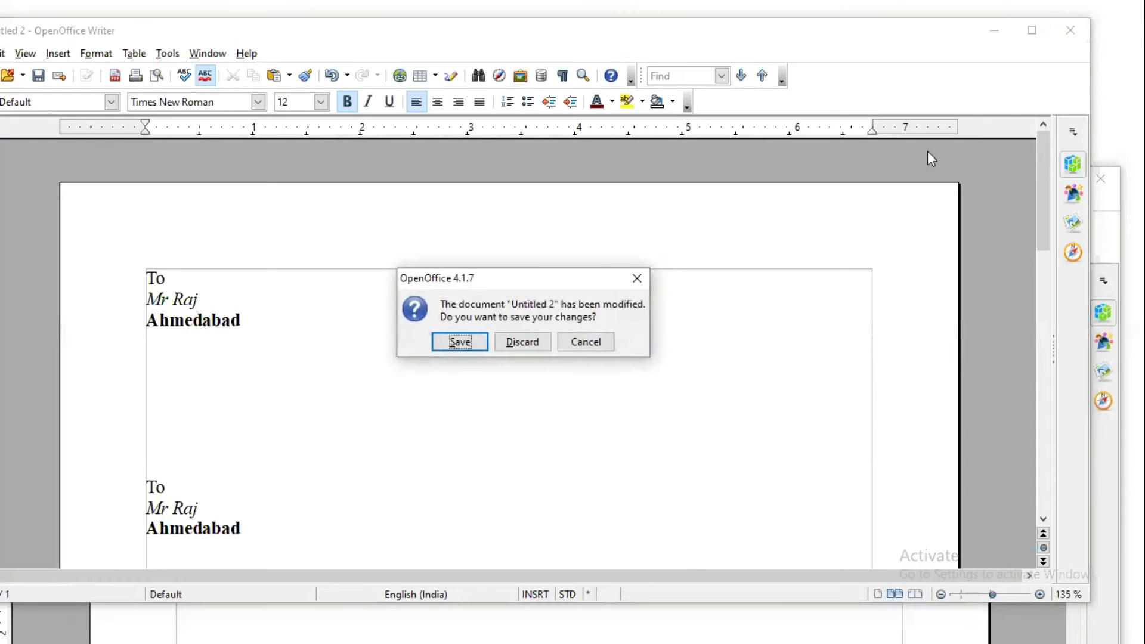
key(alt+d)
click(1061, 176)
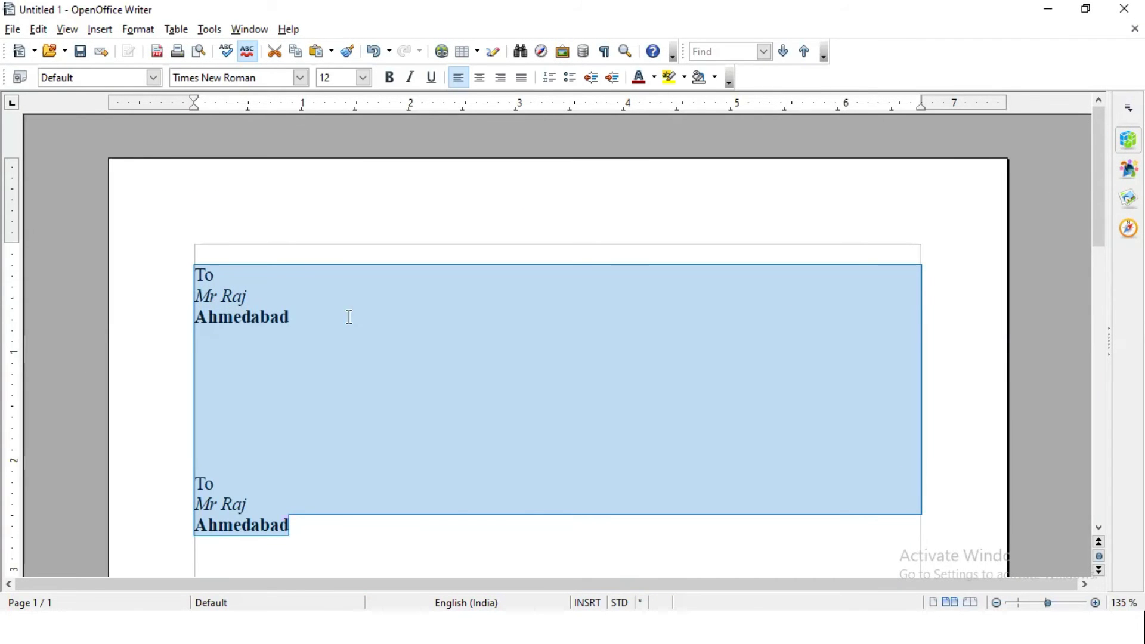
Right-align the three lines of the lower address block.
click(263, 309)
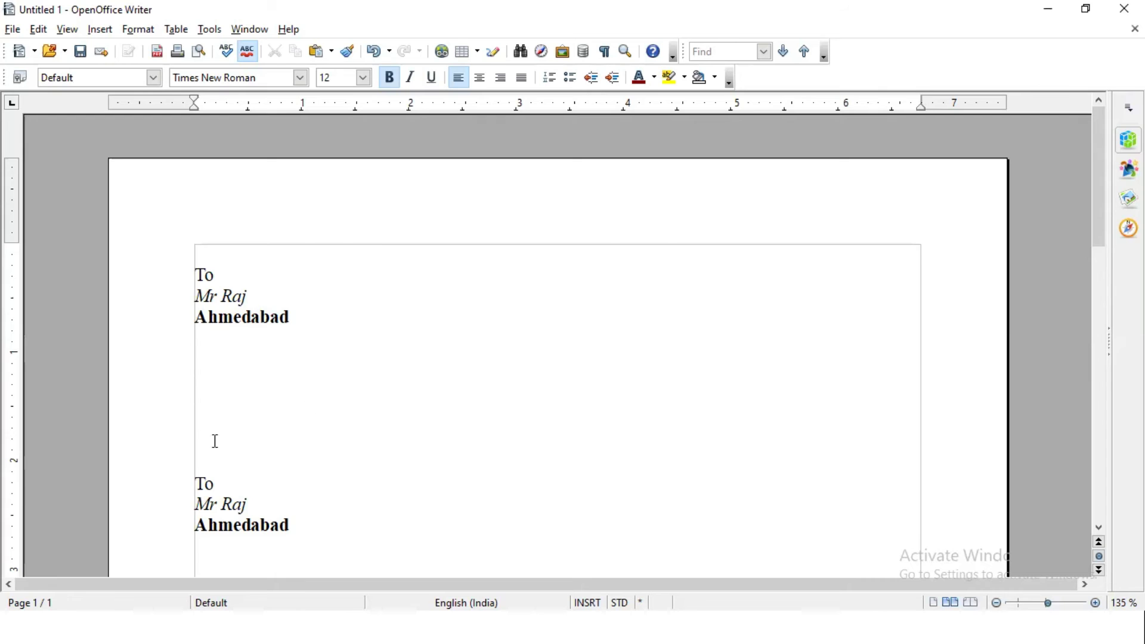
drag(201, 477, 332, 524)
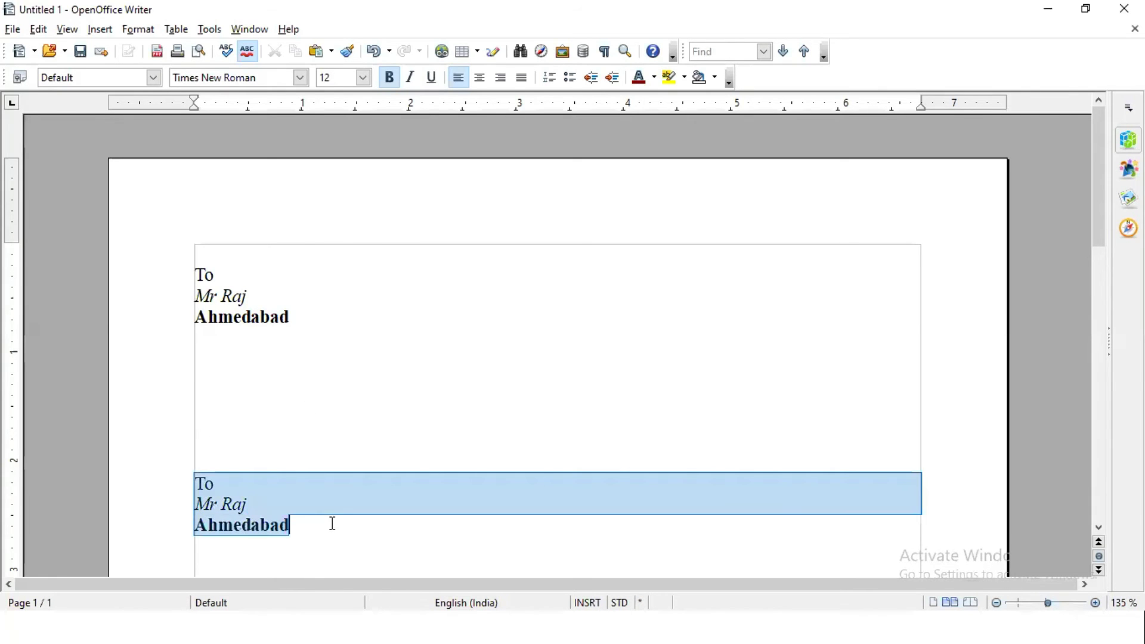
click(511, 80)
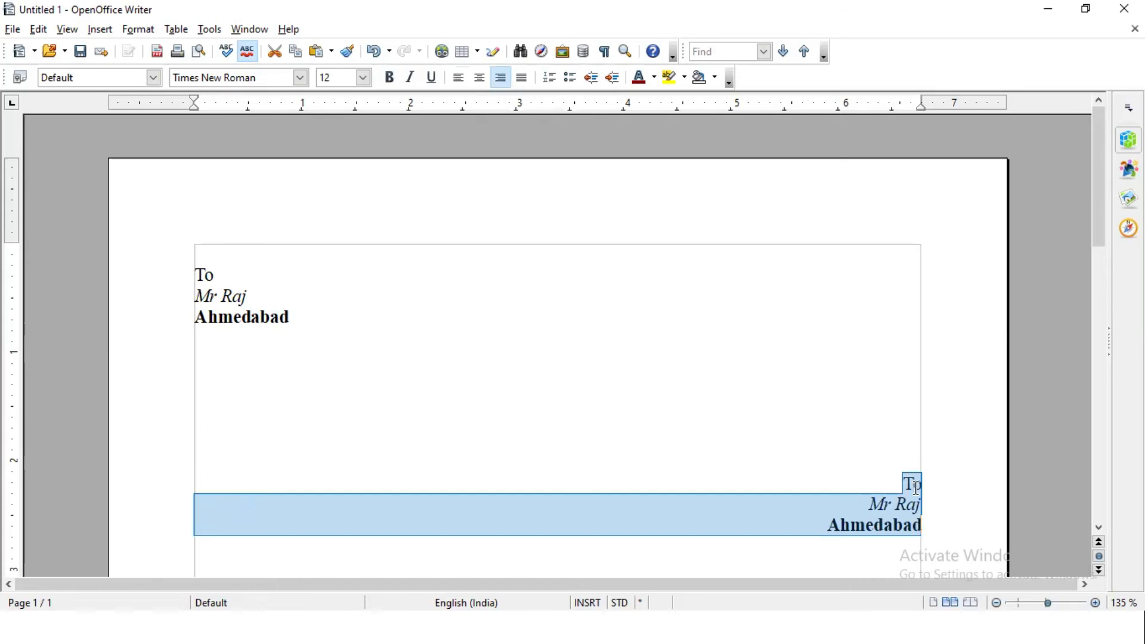
click(876, 479)
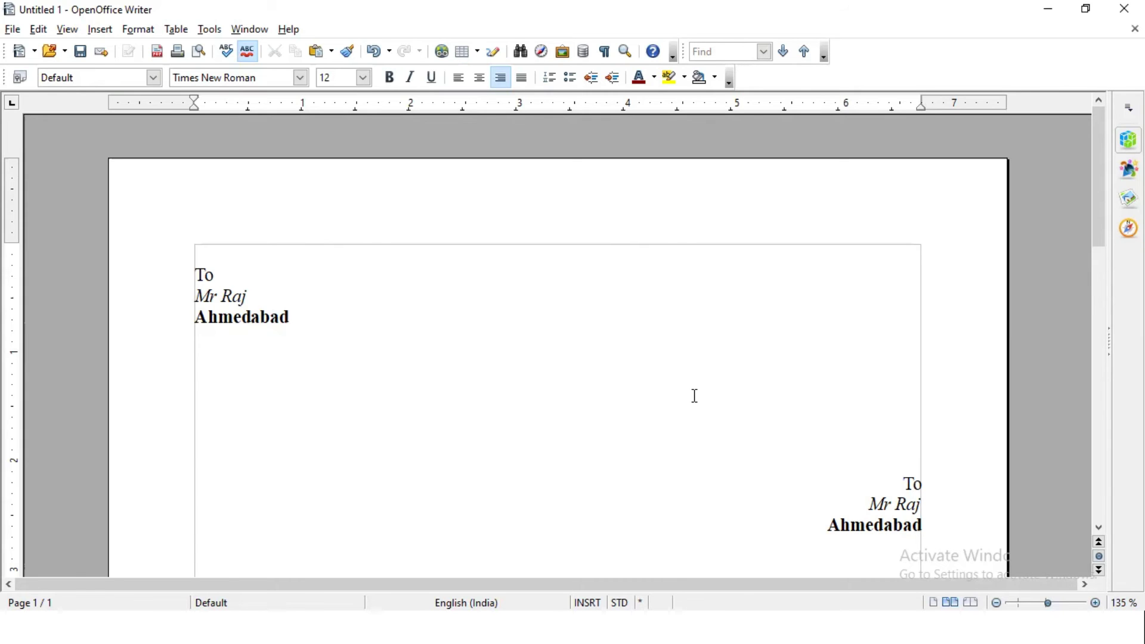
Replace every occurrence of the recipient's name with its longer spelling using Find & Replace, and close the dialog.
click(42, 30)
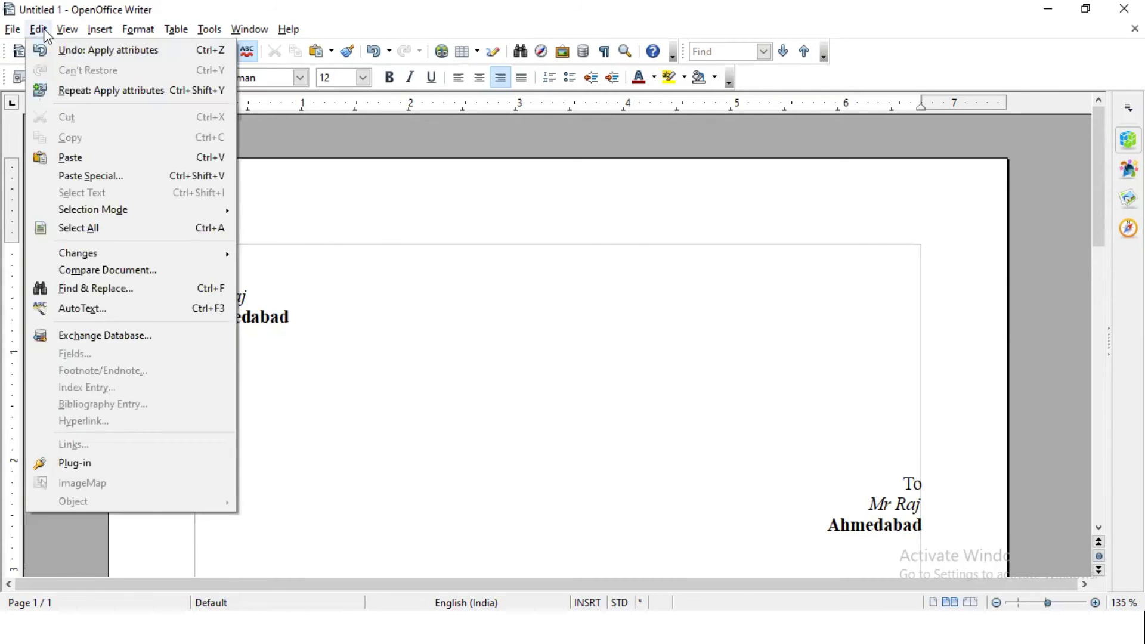
click(96, 289)
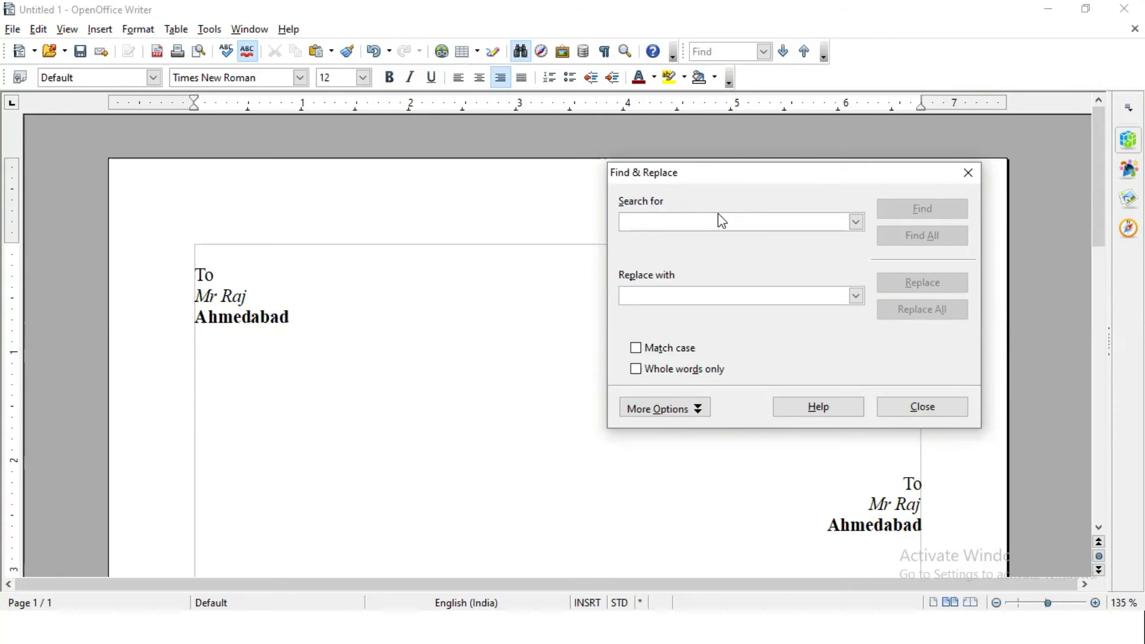
text(Raj)
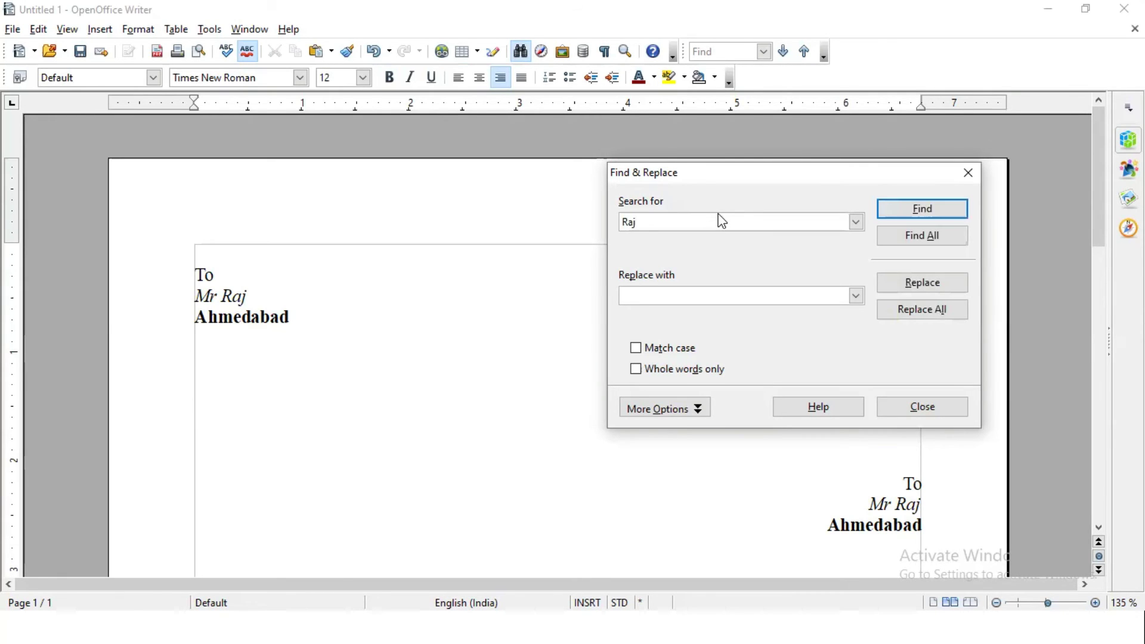
click(643, 304)
text(Raja)
click(901, 209)
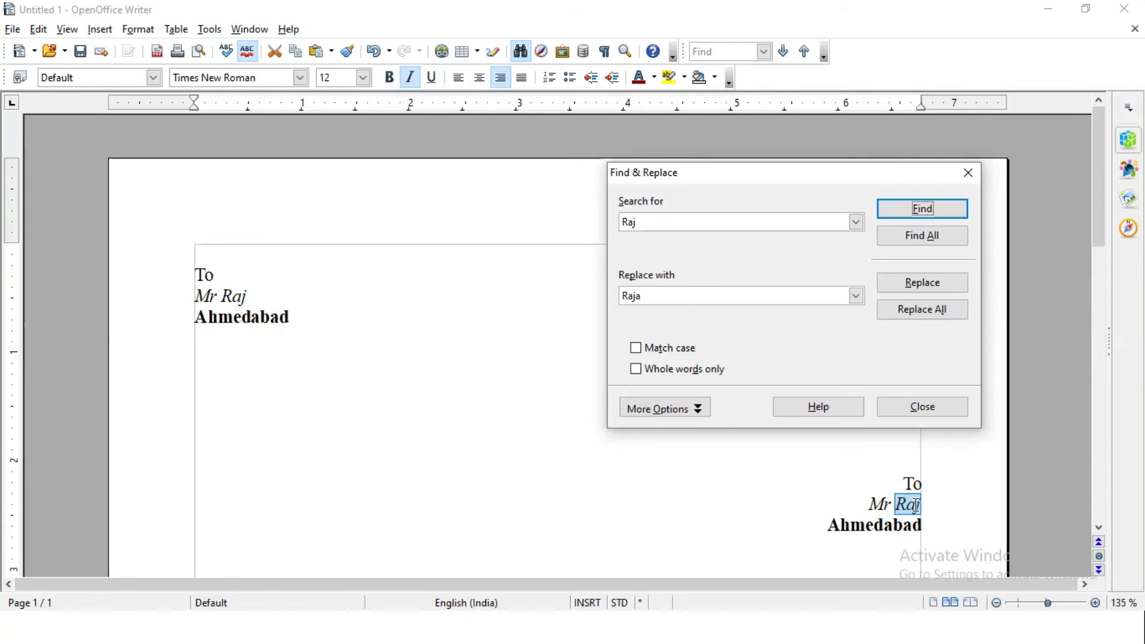
click(938, 315)
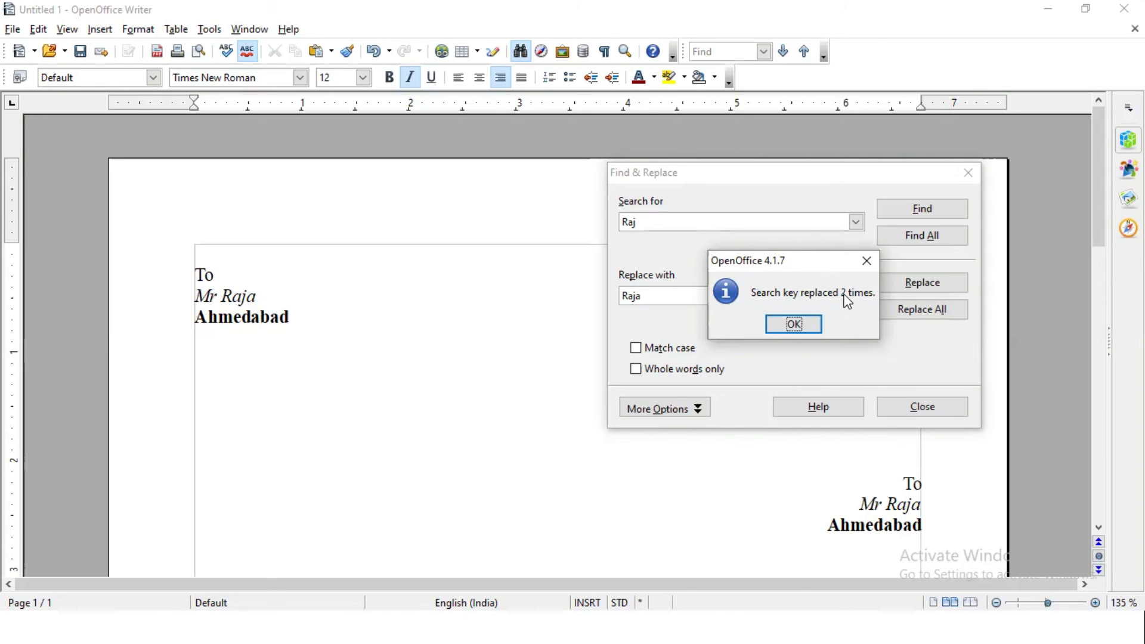
click(794, 324)
key(Escape)
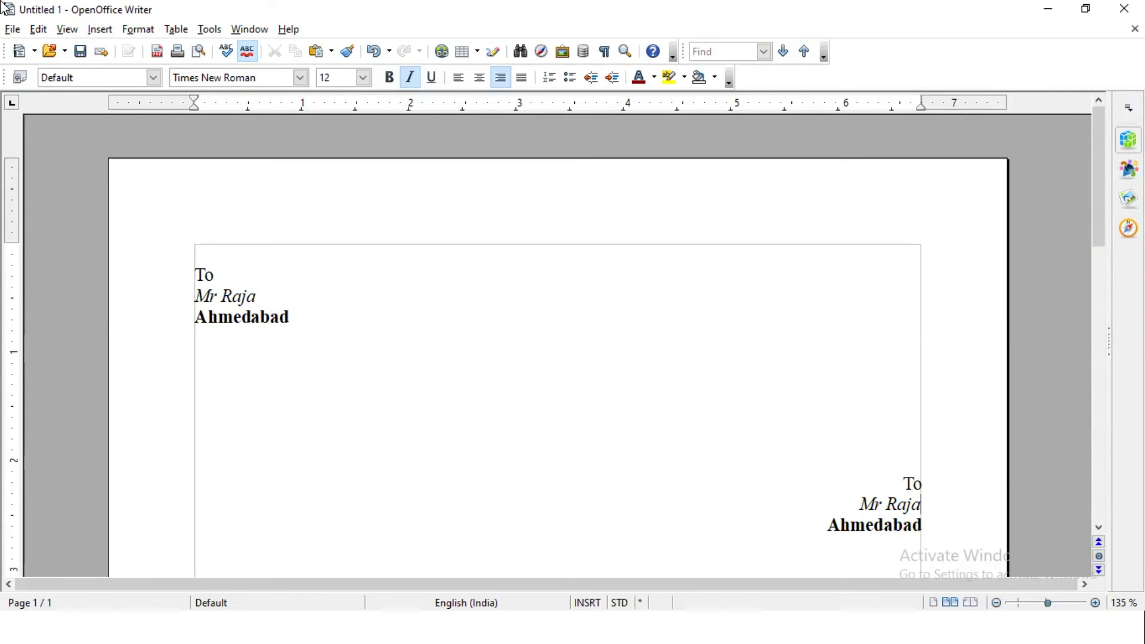
Run the spelling and grammar check from the upper name line, continuing at the beginning of the document.
click(247, 297)
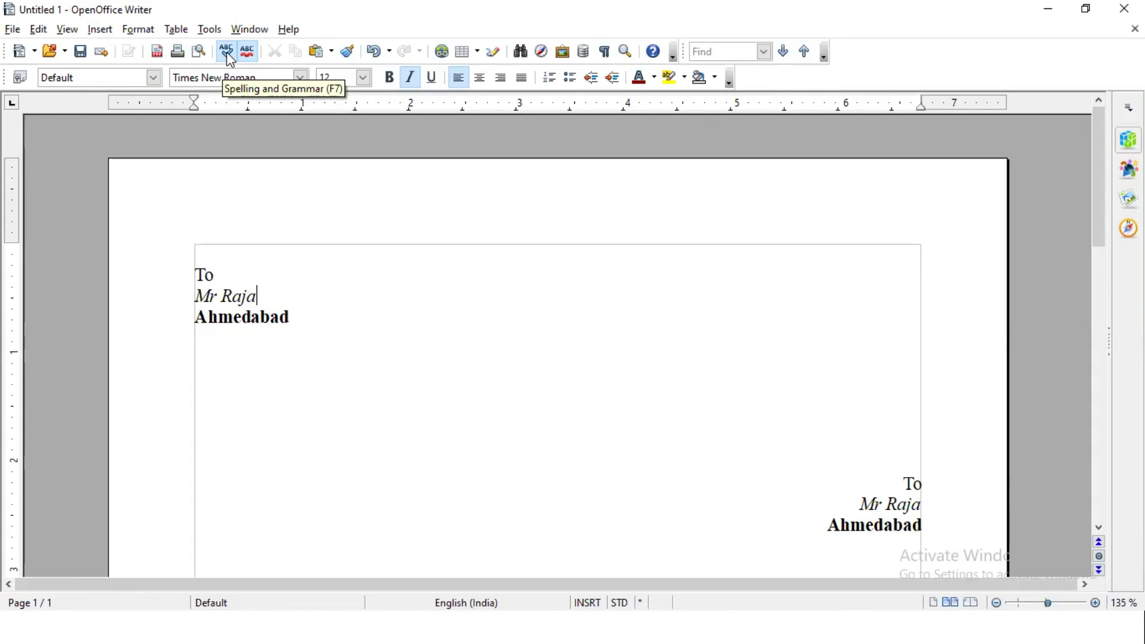
click(217, 31)
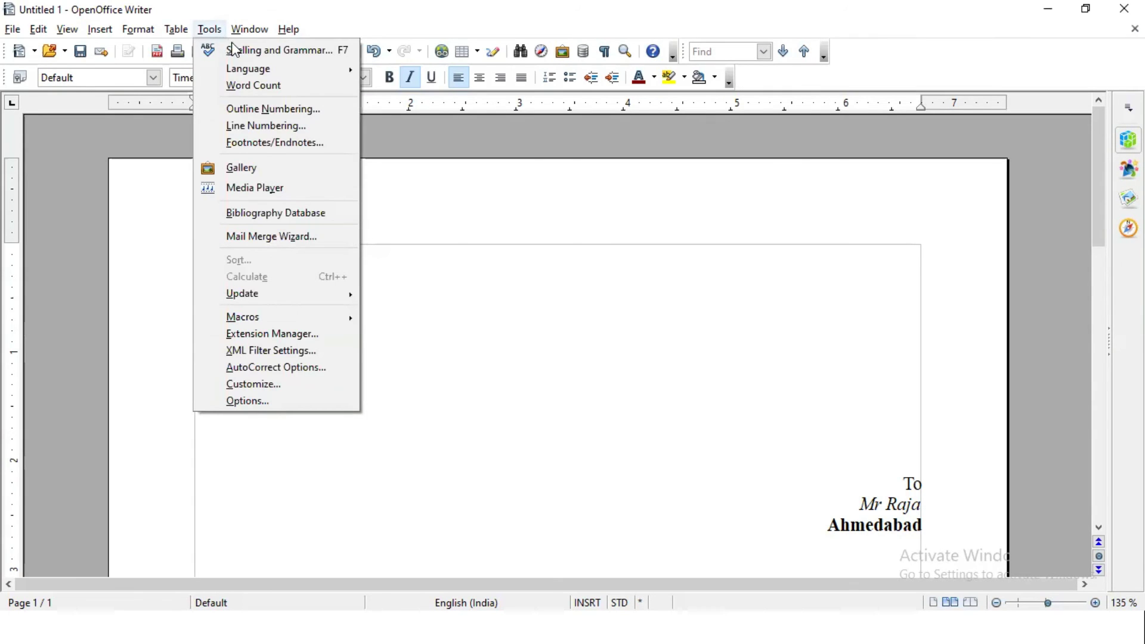
click(238, 52)
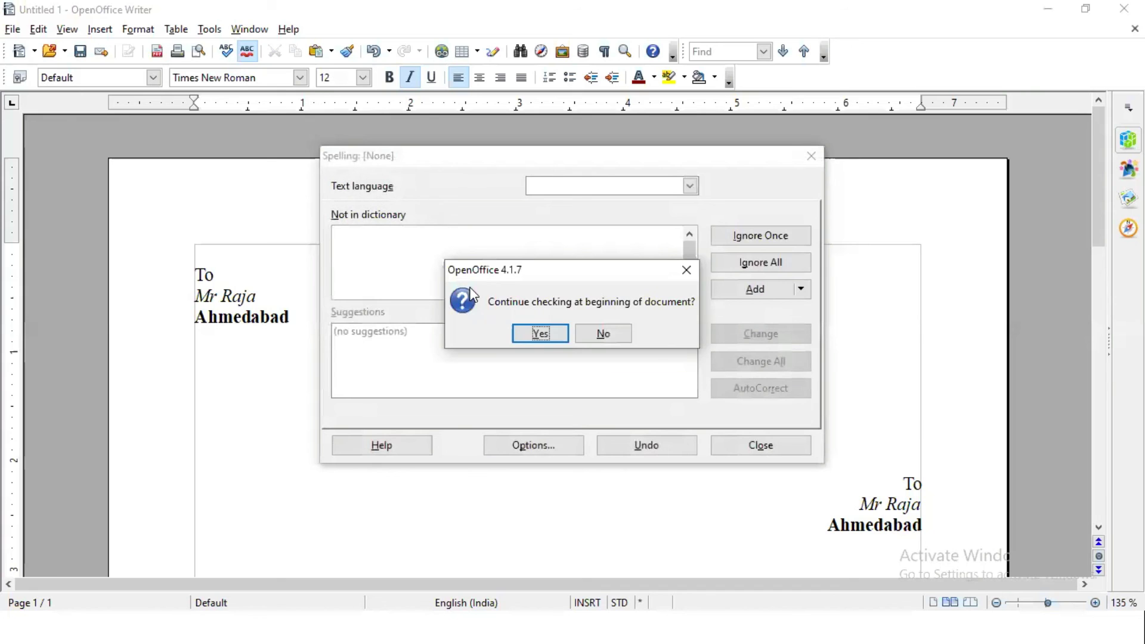
click(540, 332)
click(562, 332)
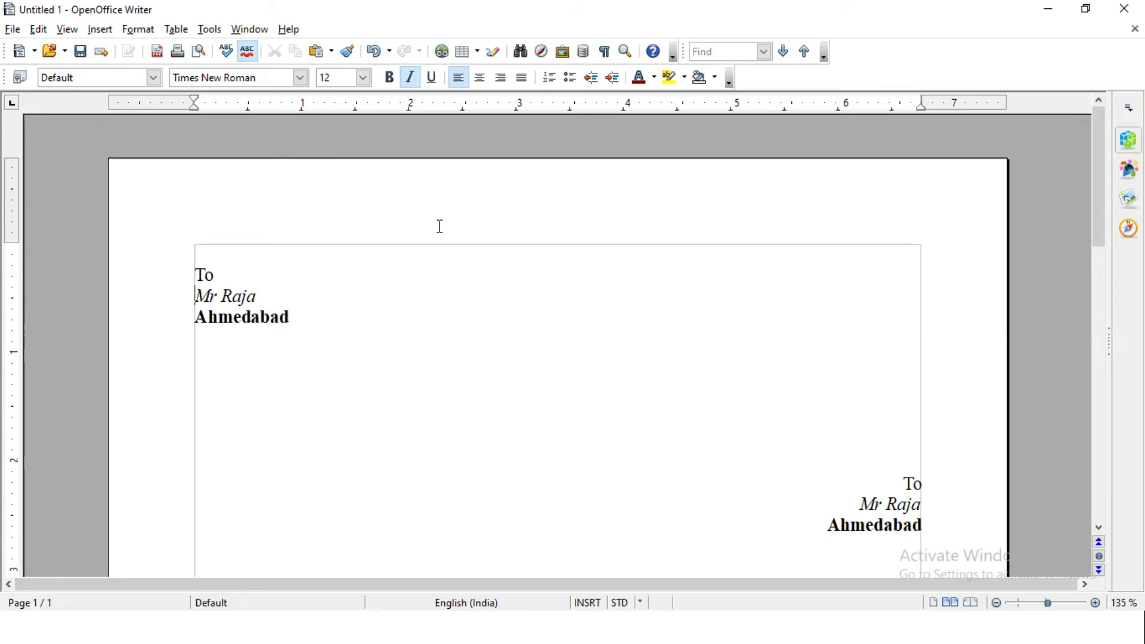
Look over the Insert Table settings, try the Heading option, and cancel without inserting a table.
click(106, 30)
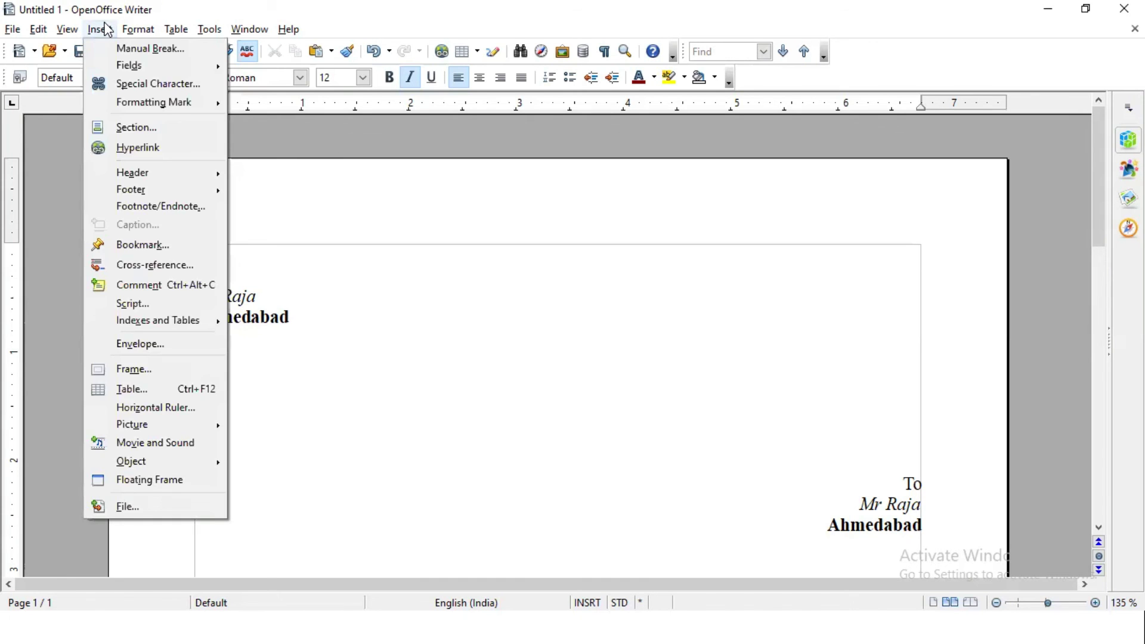
click(146, 394)
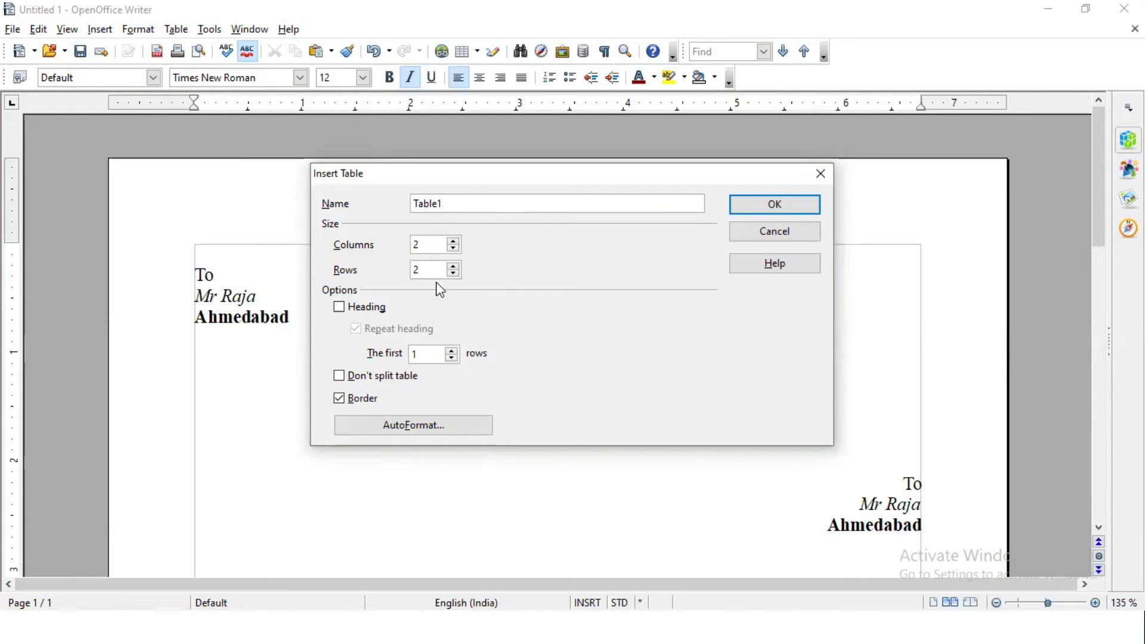
click(378, 311)
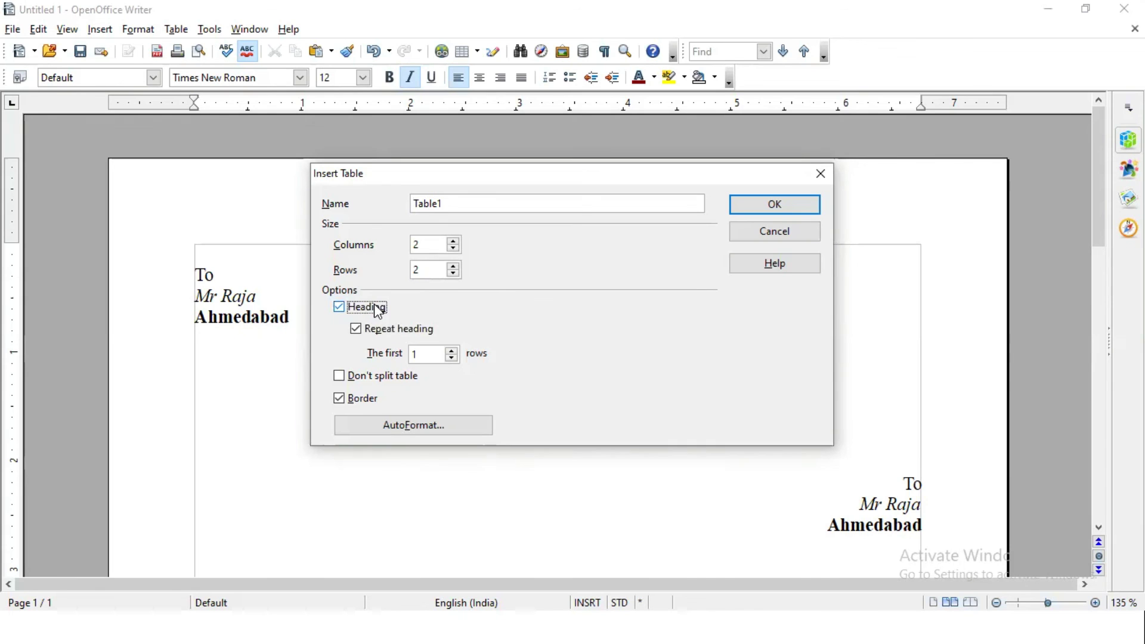
click(378, 311)
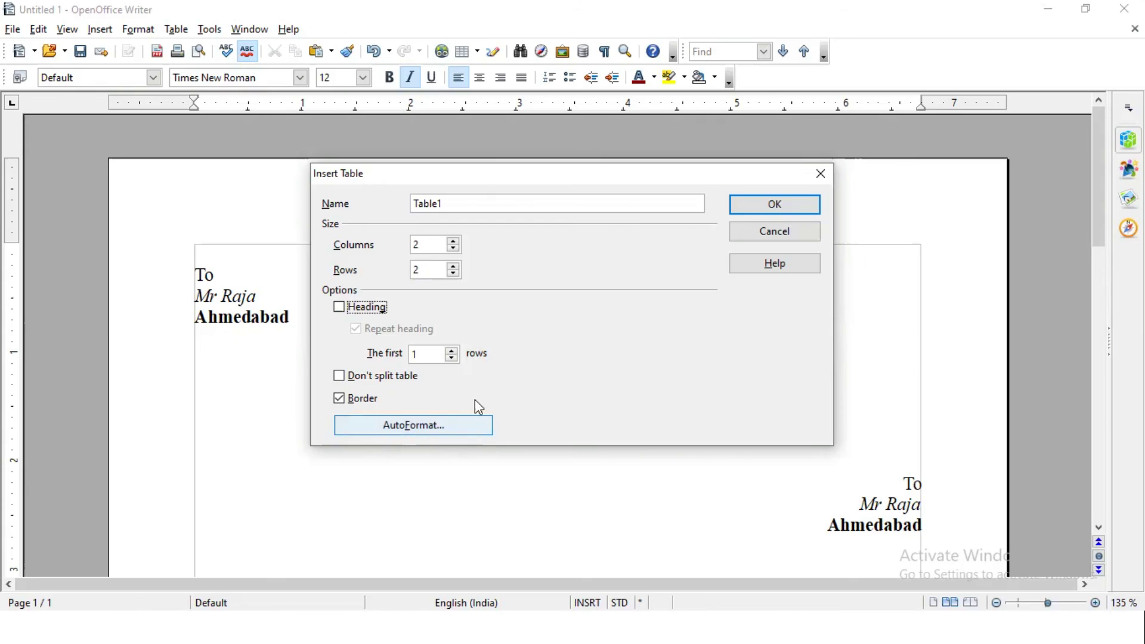
click(794, 232)
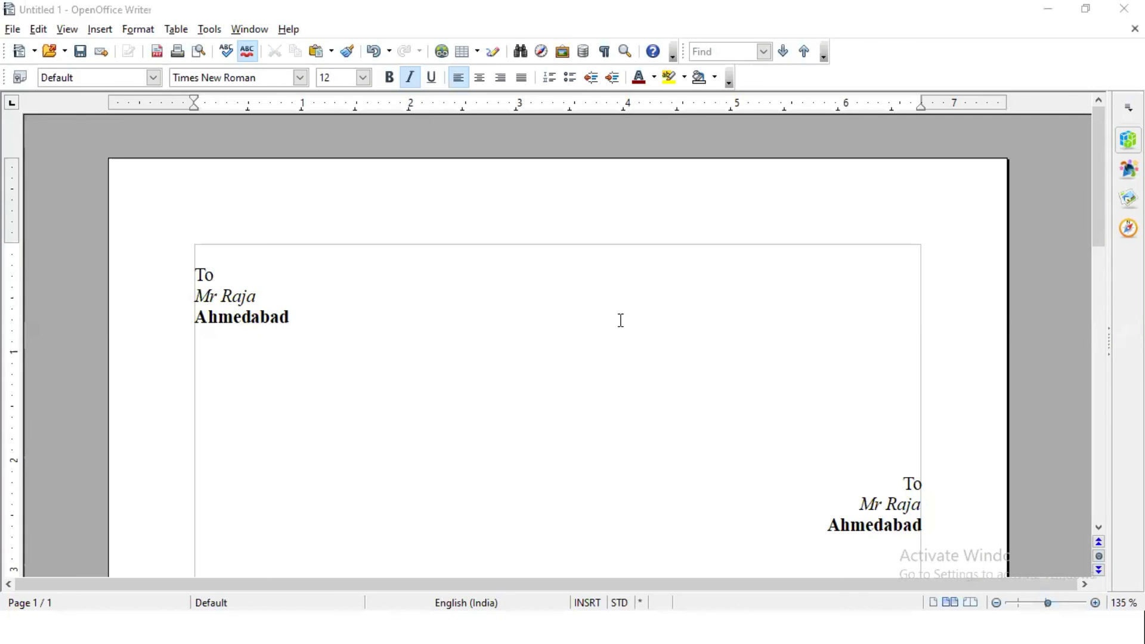
click(100, 29)
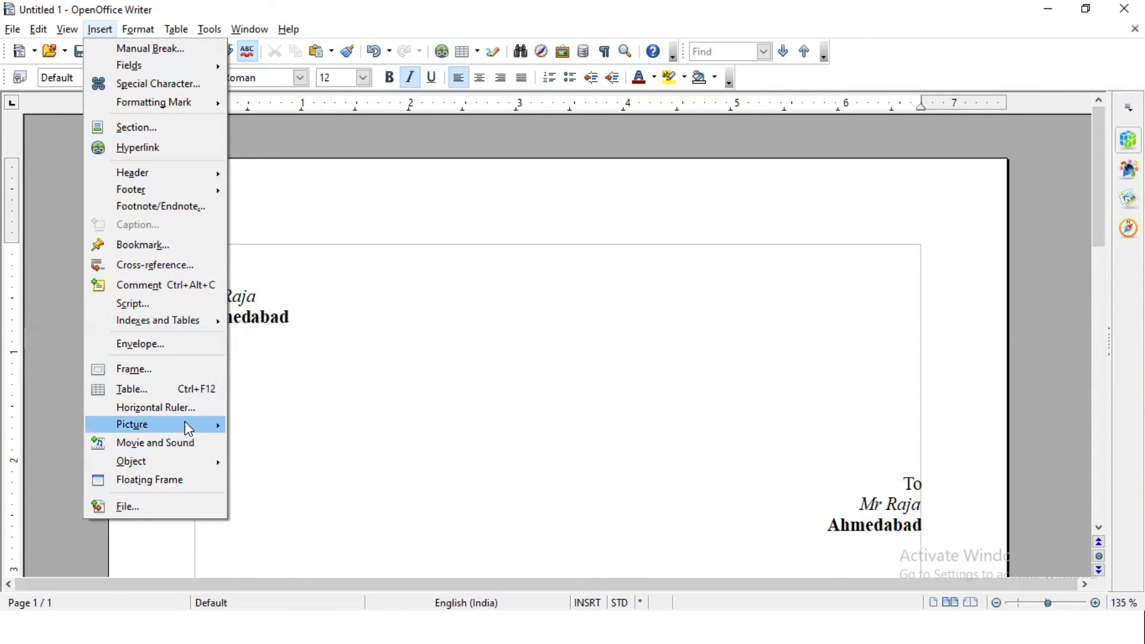
mouse_move(189, 430)
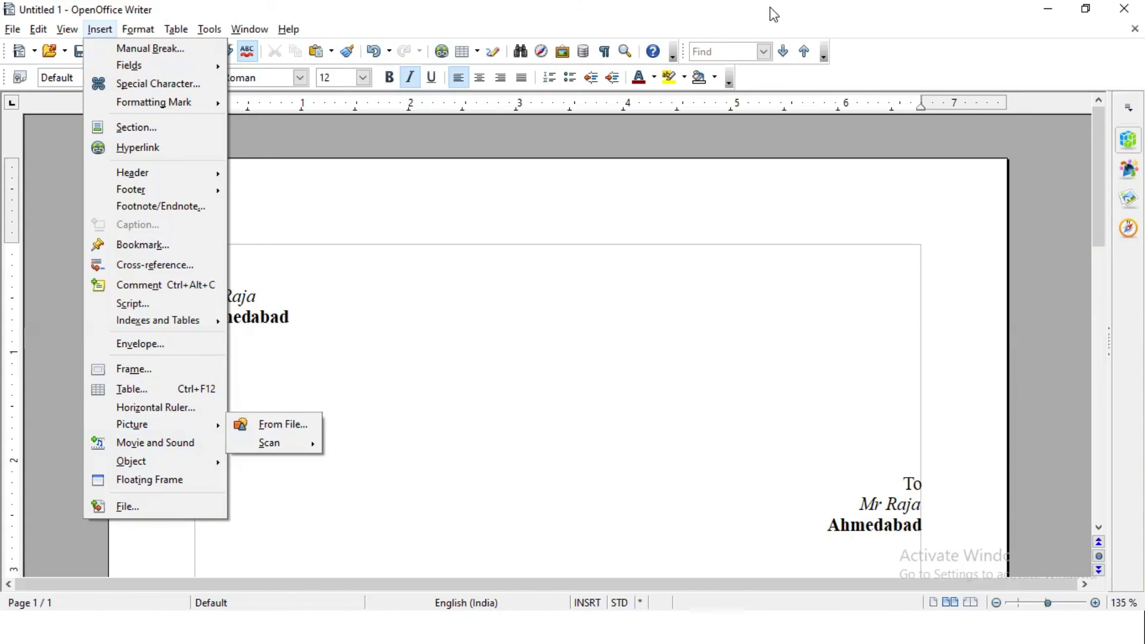
click(701, 30)
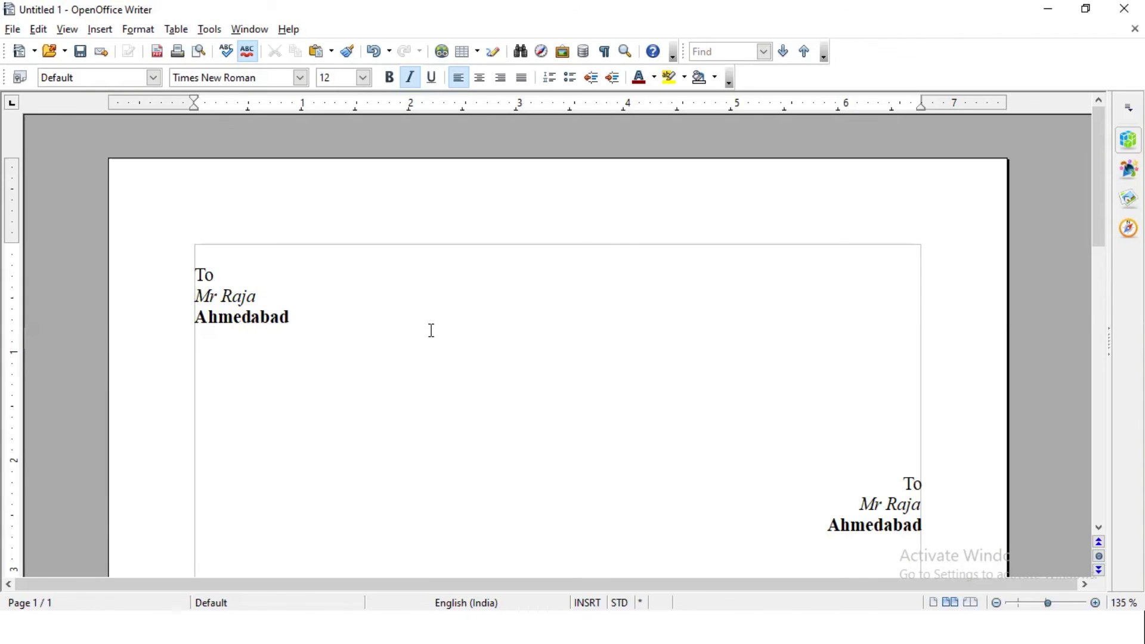
Select the upper address block, compare the print previews for the Pages and Selection ranges, and cancel printing.
scroll(698, 320, down, 5)
scroll(713, 358, down, 5)
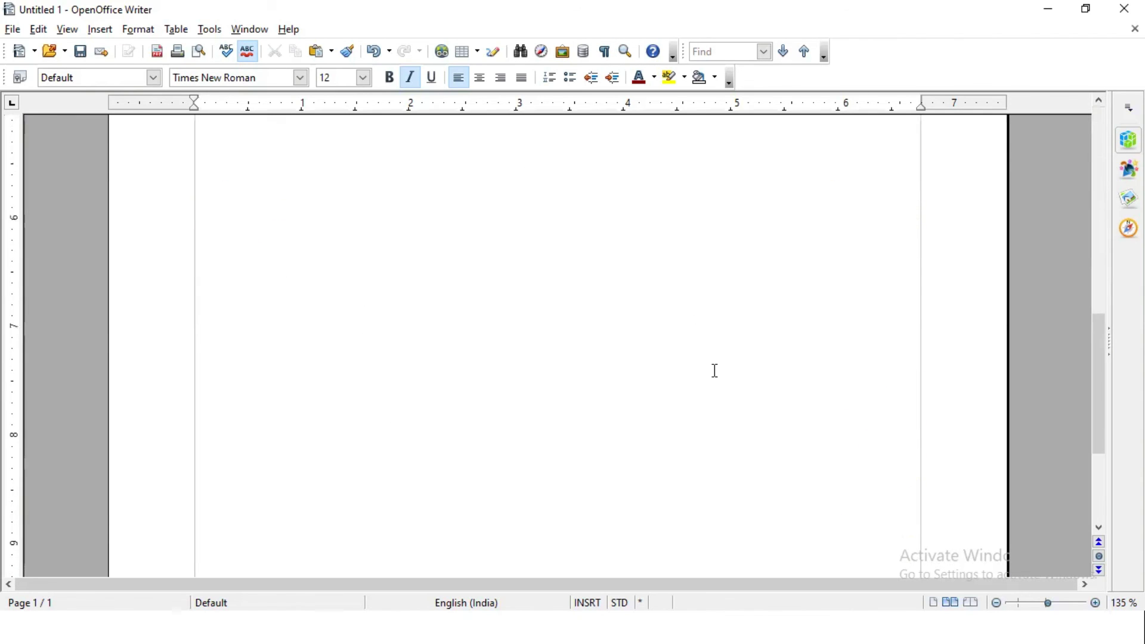
scroll(713, 370, up, 8)
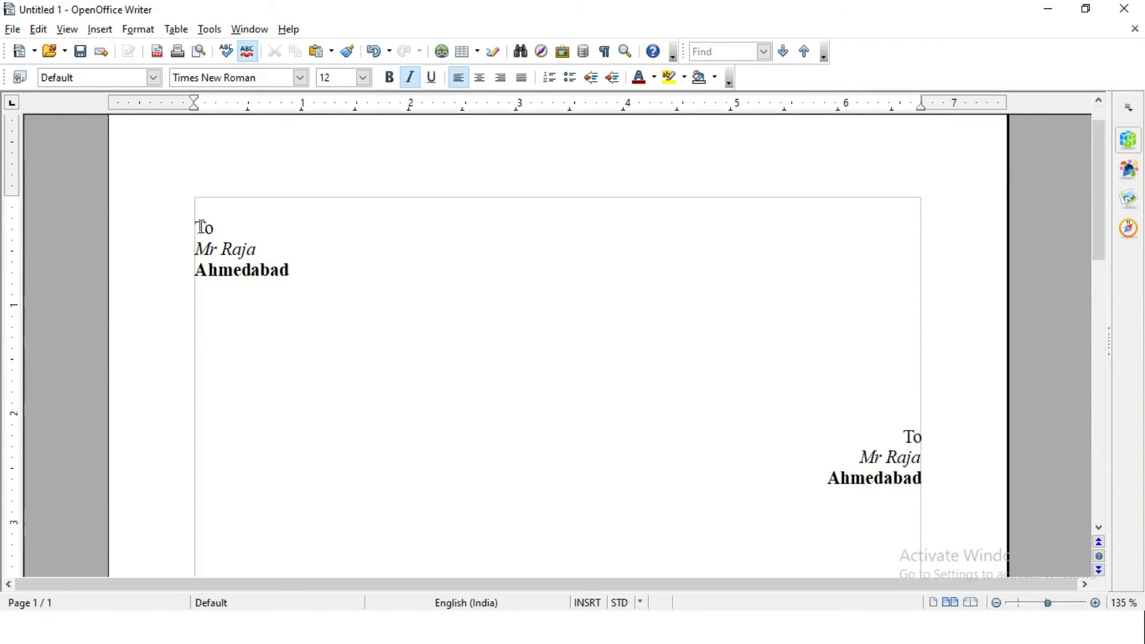
drag(197, 229, 316, 295)
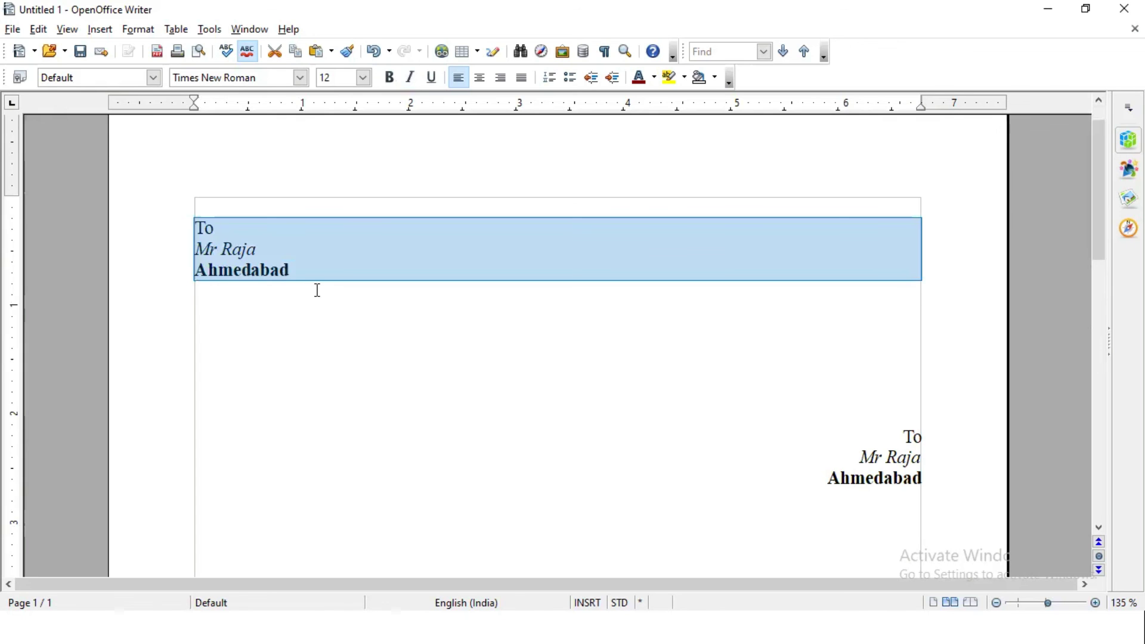
key(ctrl+p)
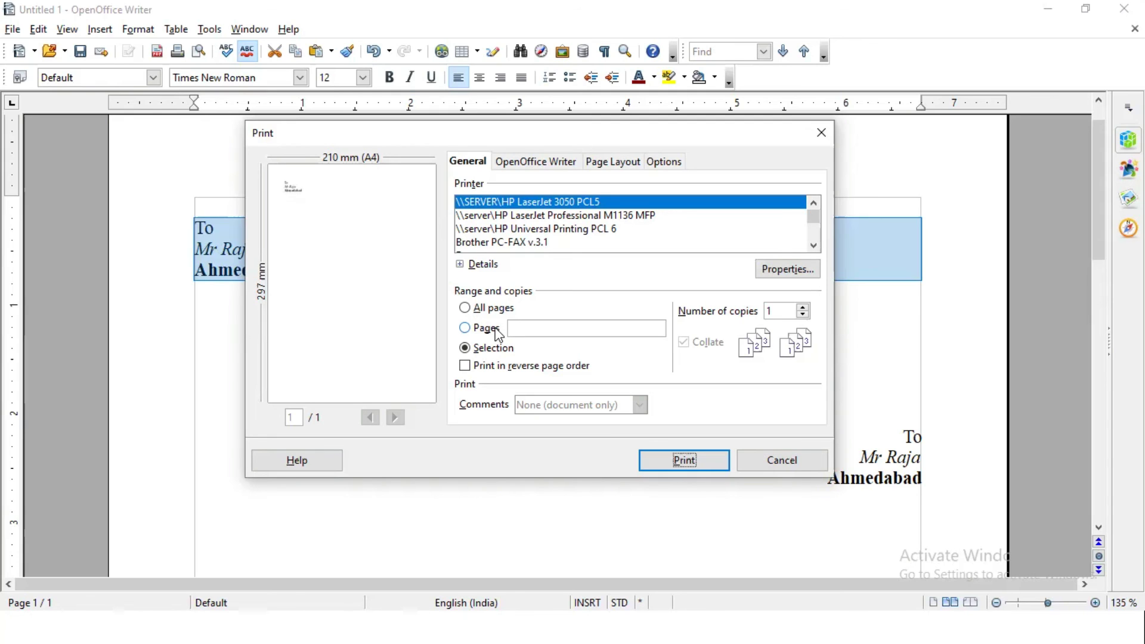
click(498, 332)
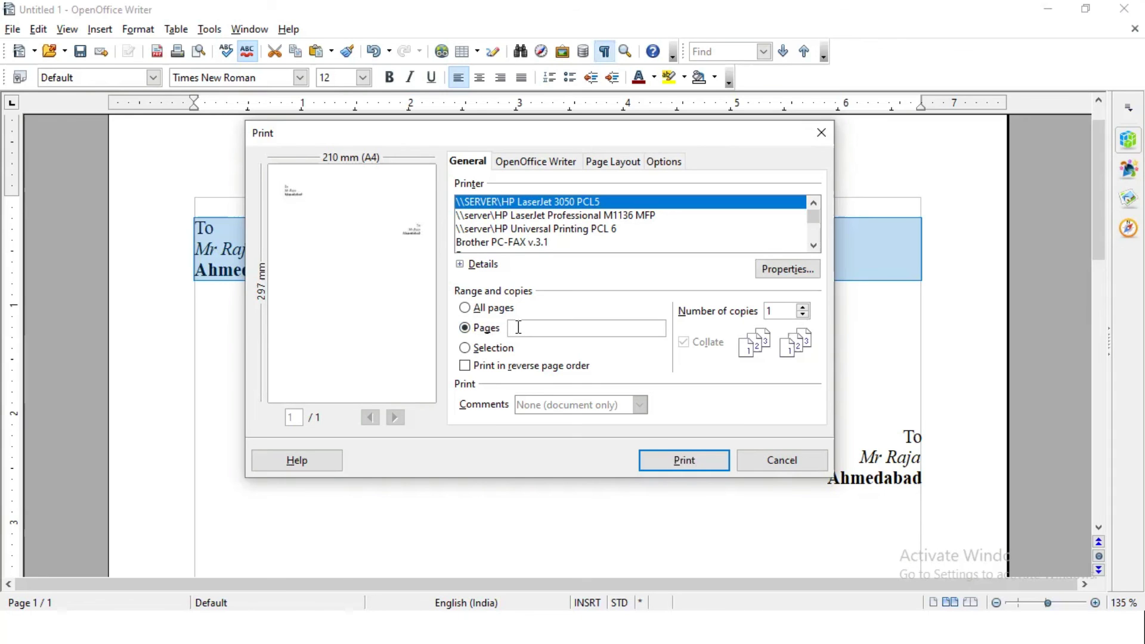
click(485, 351)
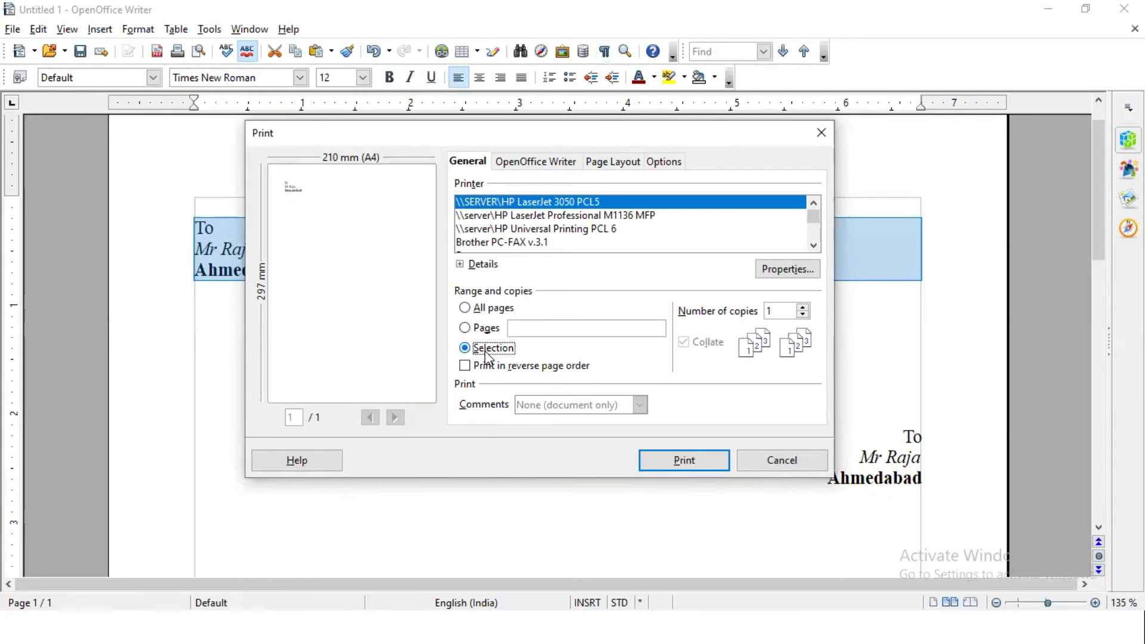
click(488, 330)
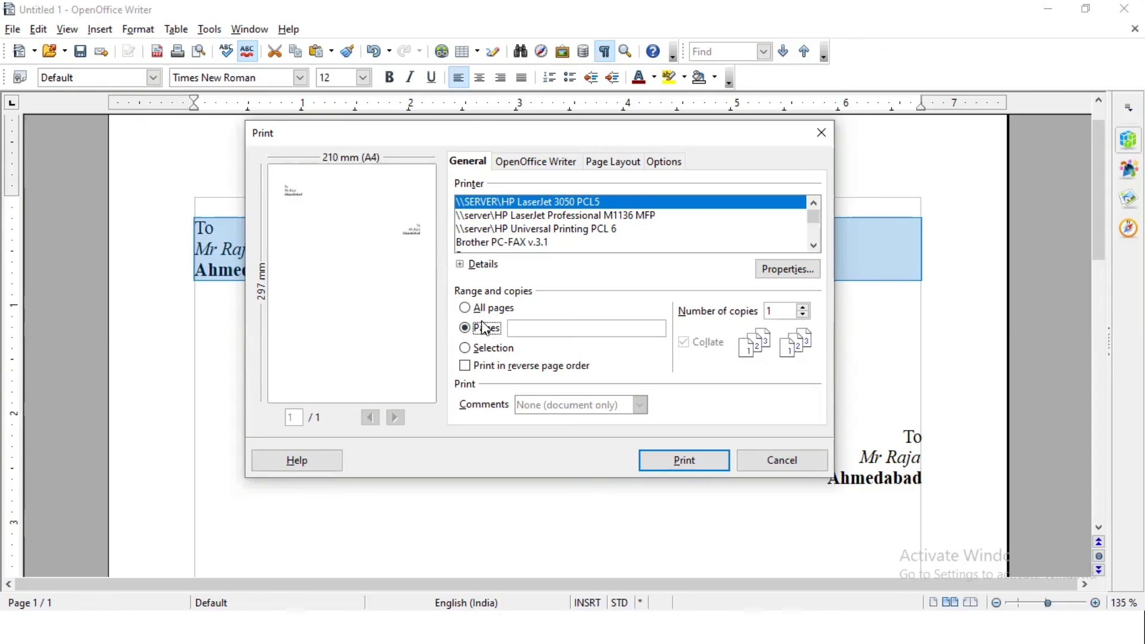
click(466, 350)
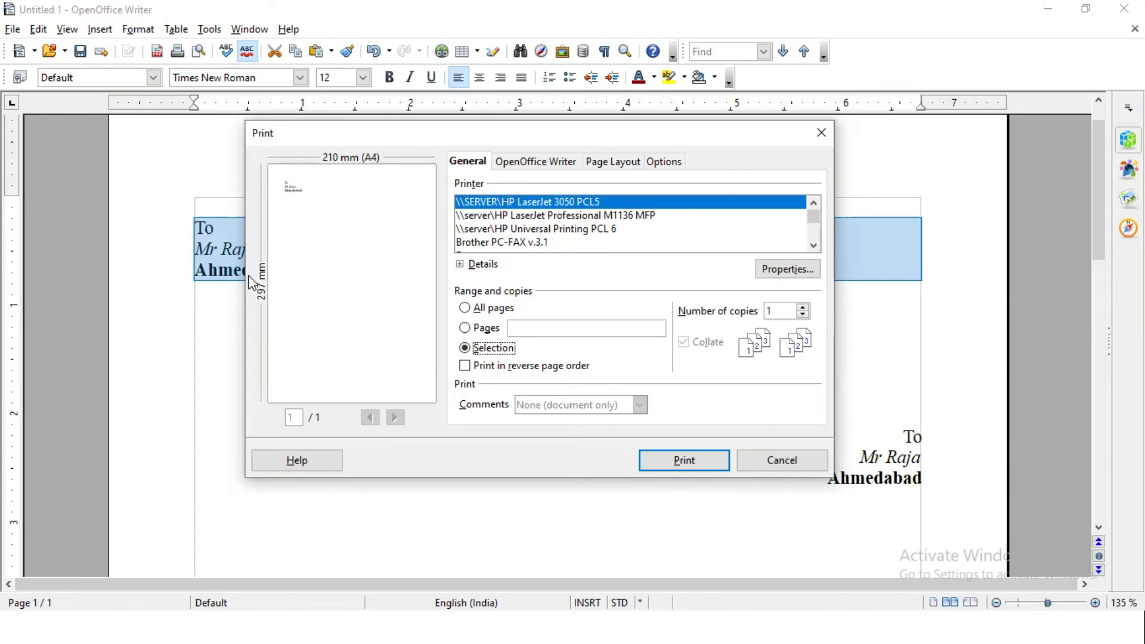
click(772, 459)
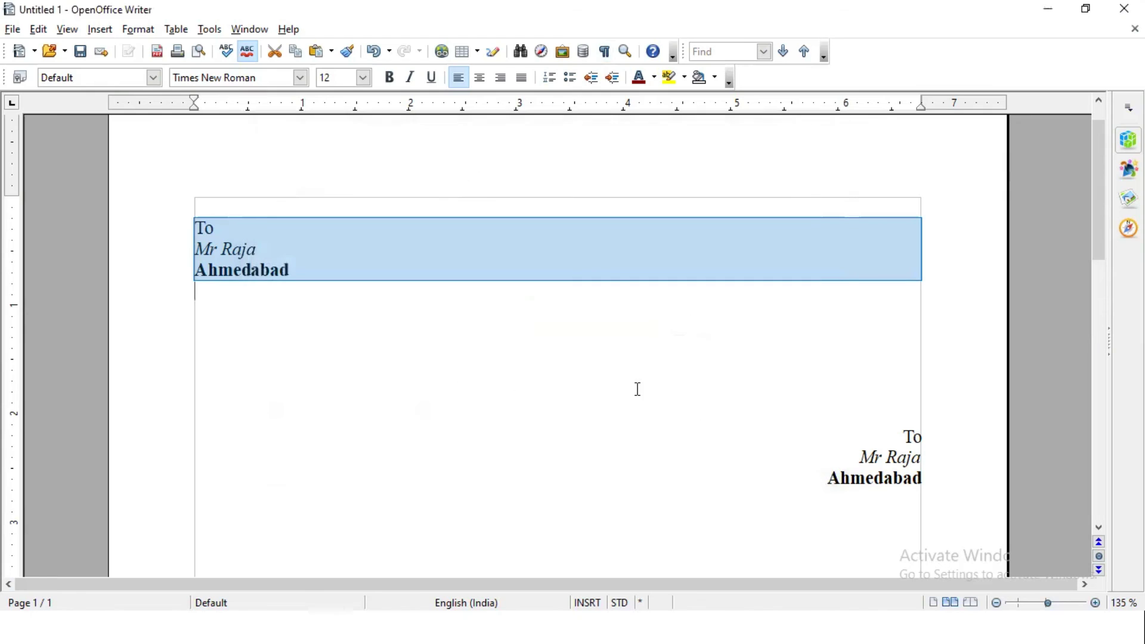